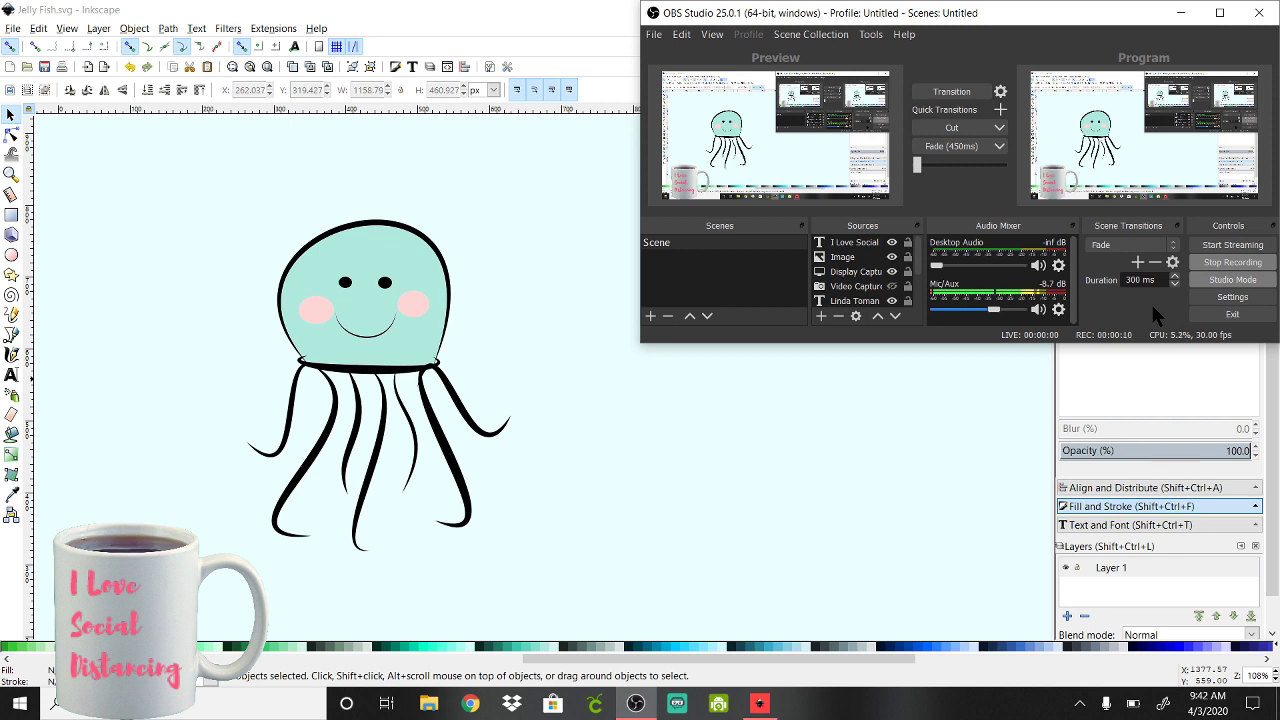
Launch Cricut Design Space from the taskbar and wait for its Home page
left_click(595, 707)
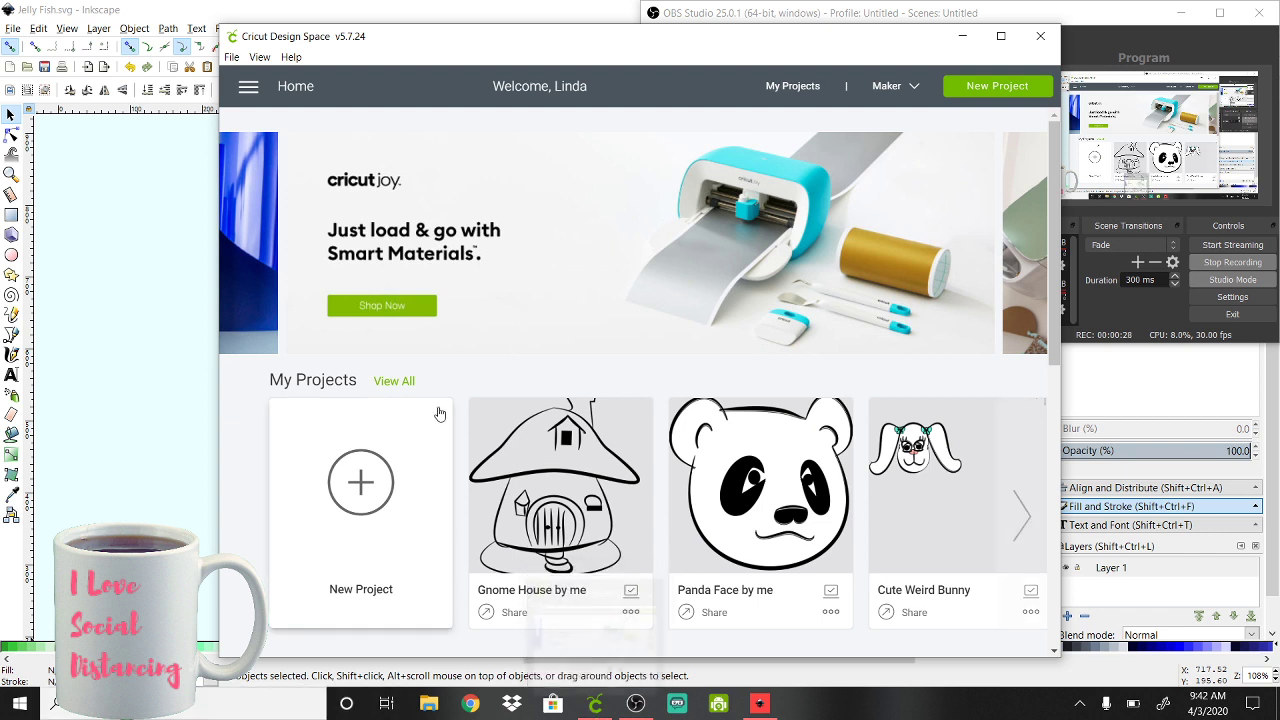
mouse_move(560, 485)
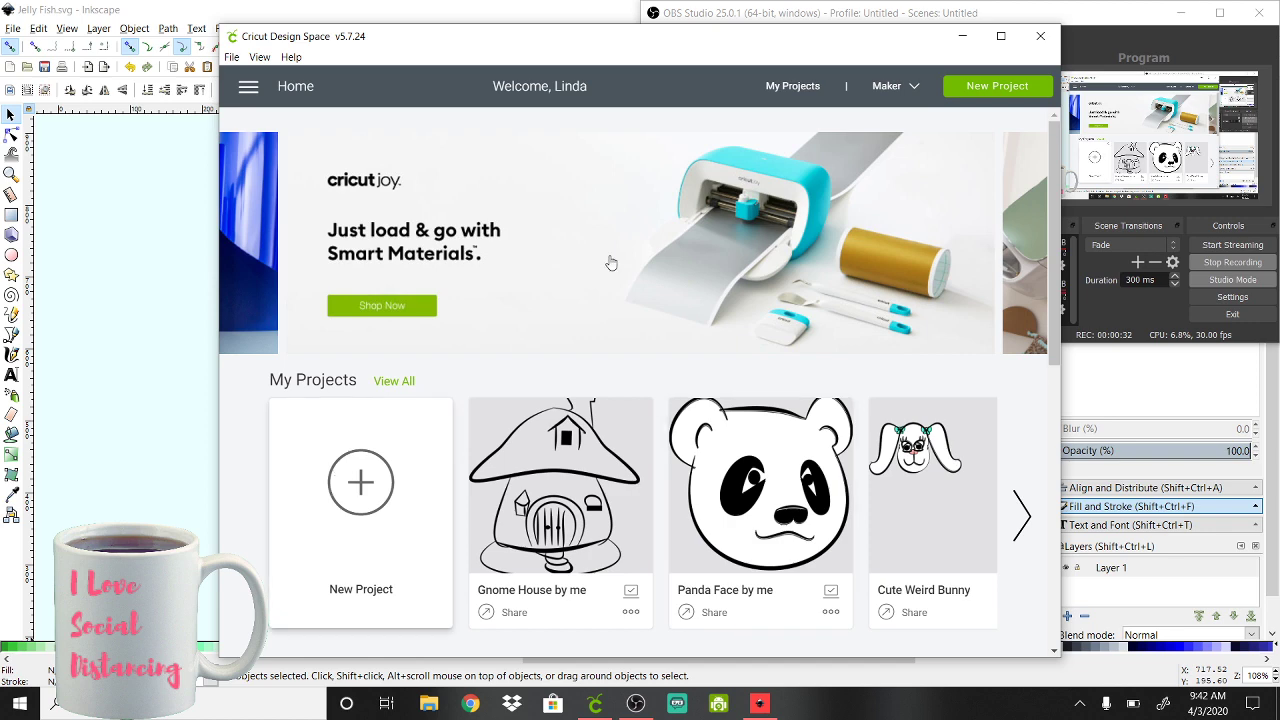
Start a maximized new project and upload the Jelly Fish SVG as a saved vector image
left_click(1001, 37)
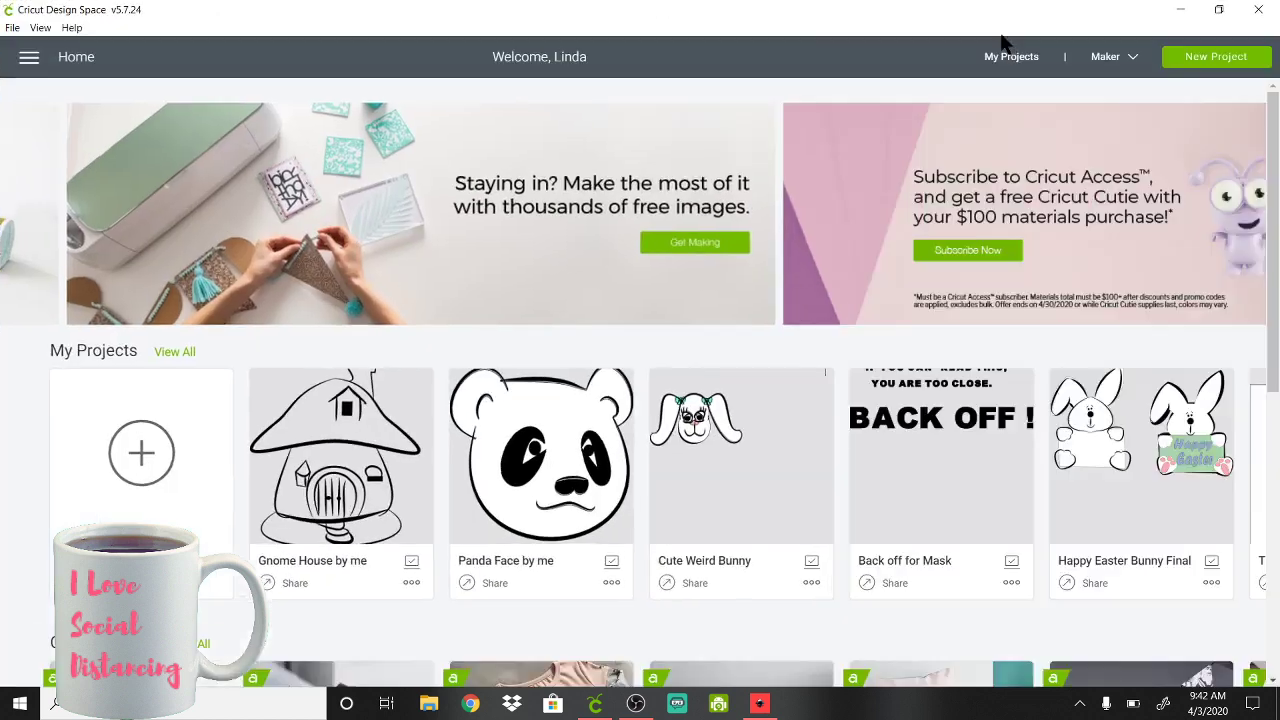
left_click(140, 460)
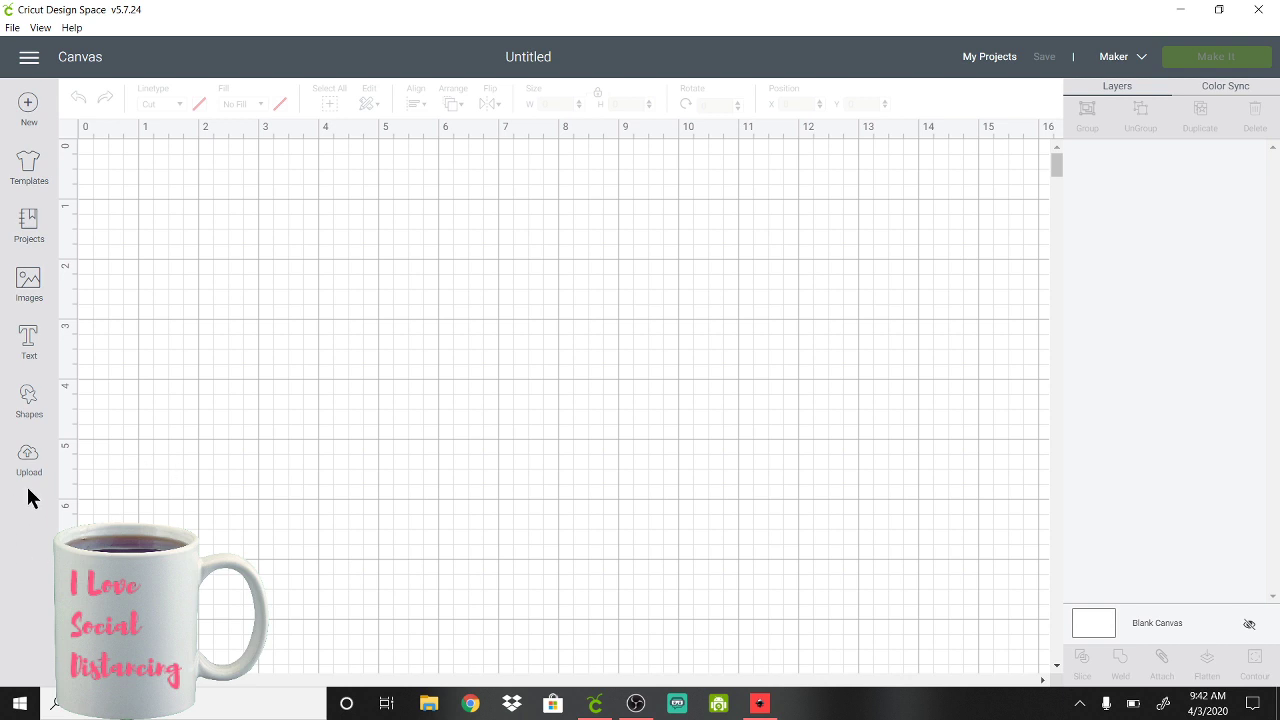
left_click(28, 458)
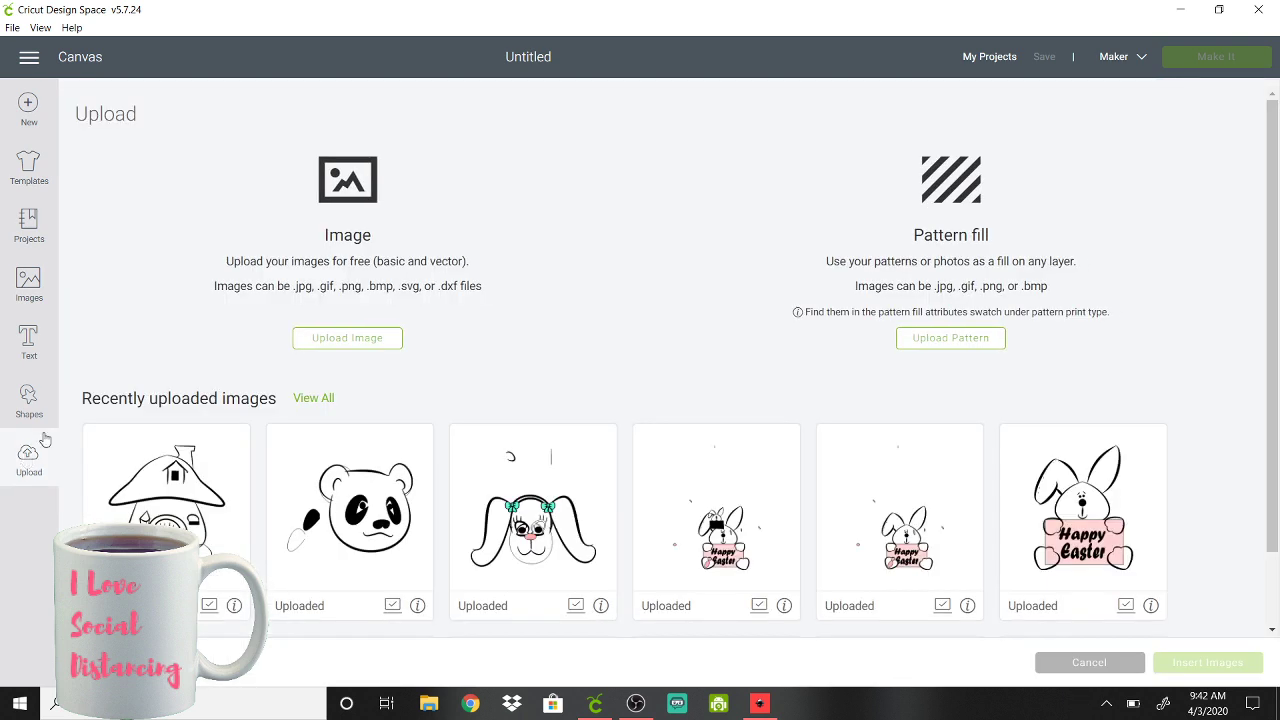
left_click(366, 344)
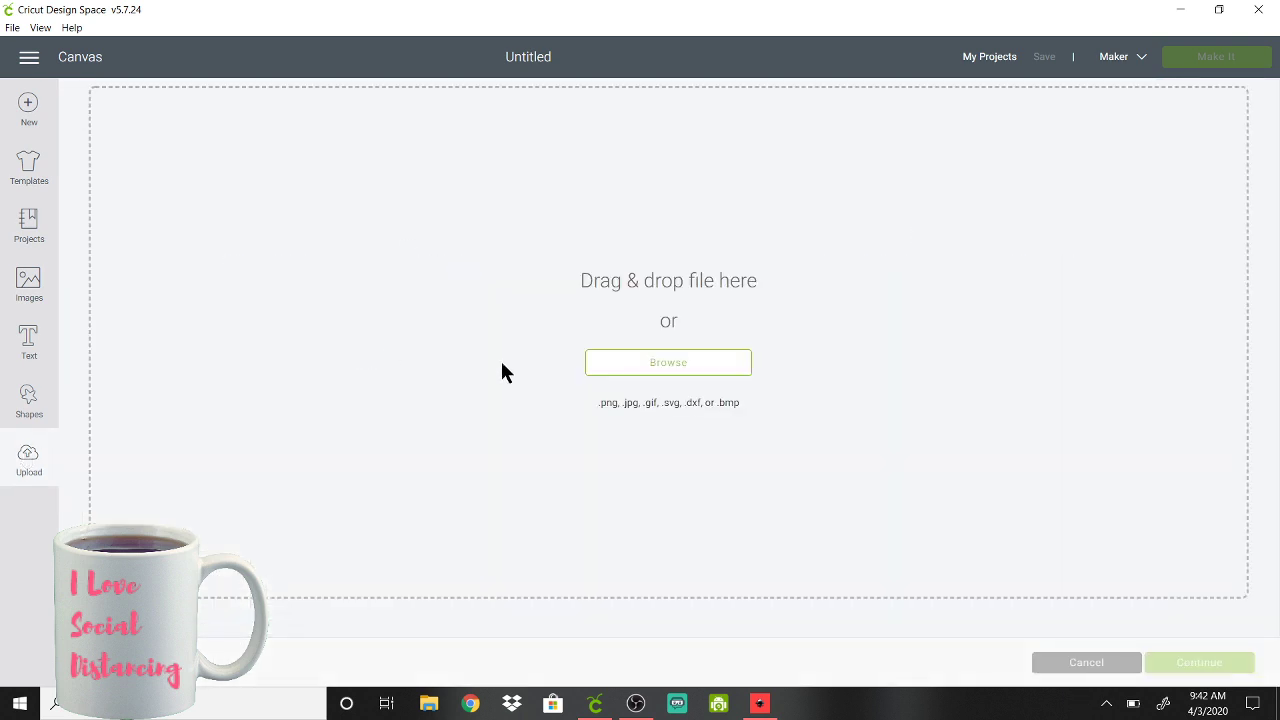
left_click(640, 366)
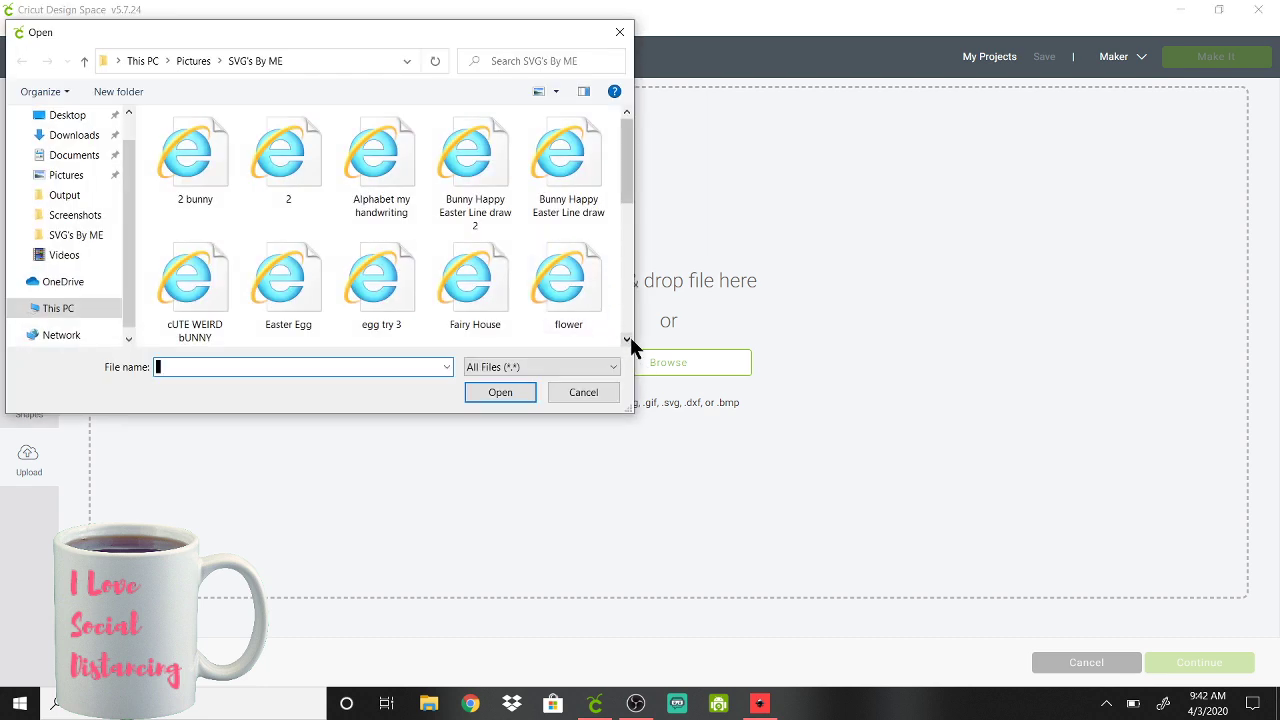
scroll(627, 339, "down", 3)
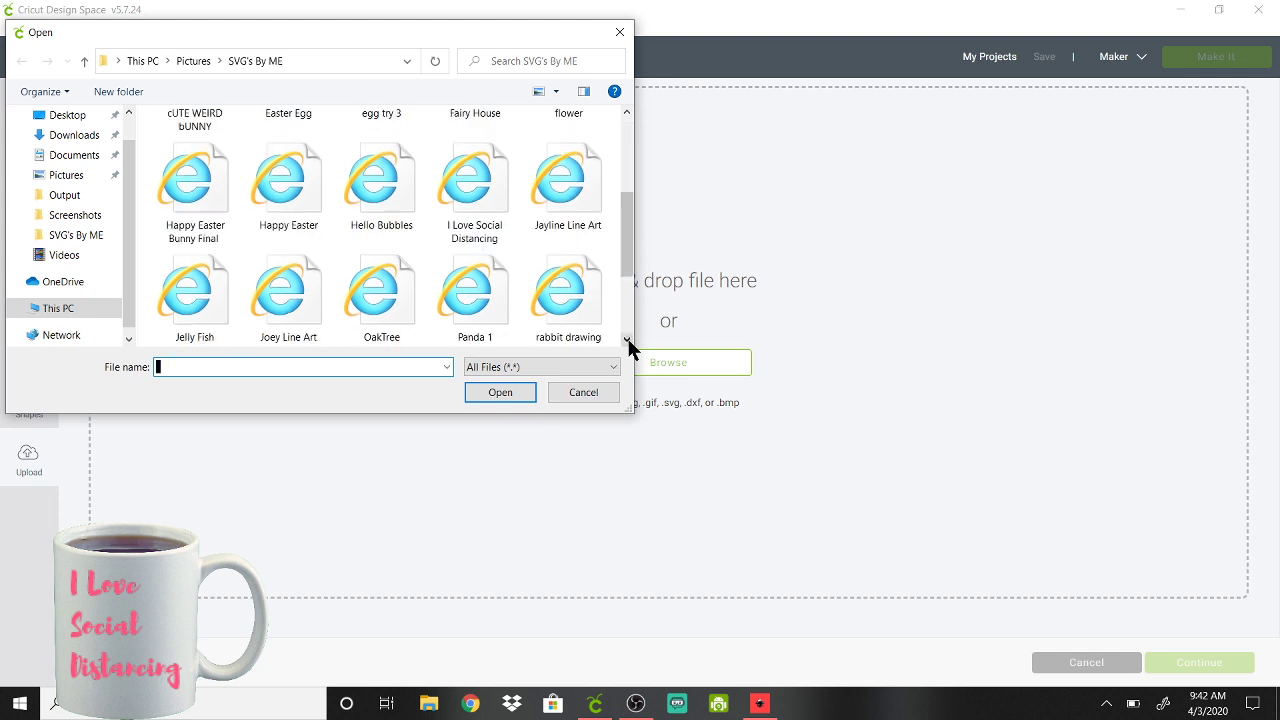
left_click(197, 316)
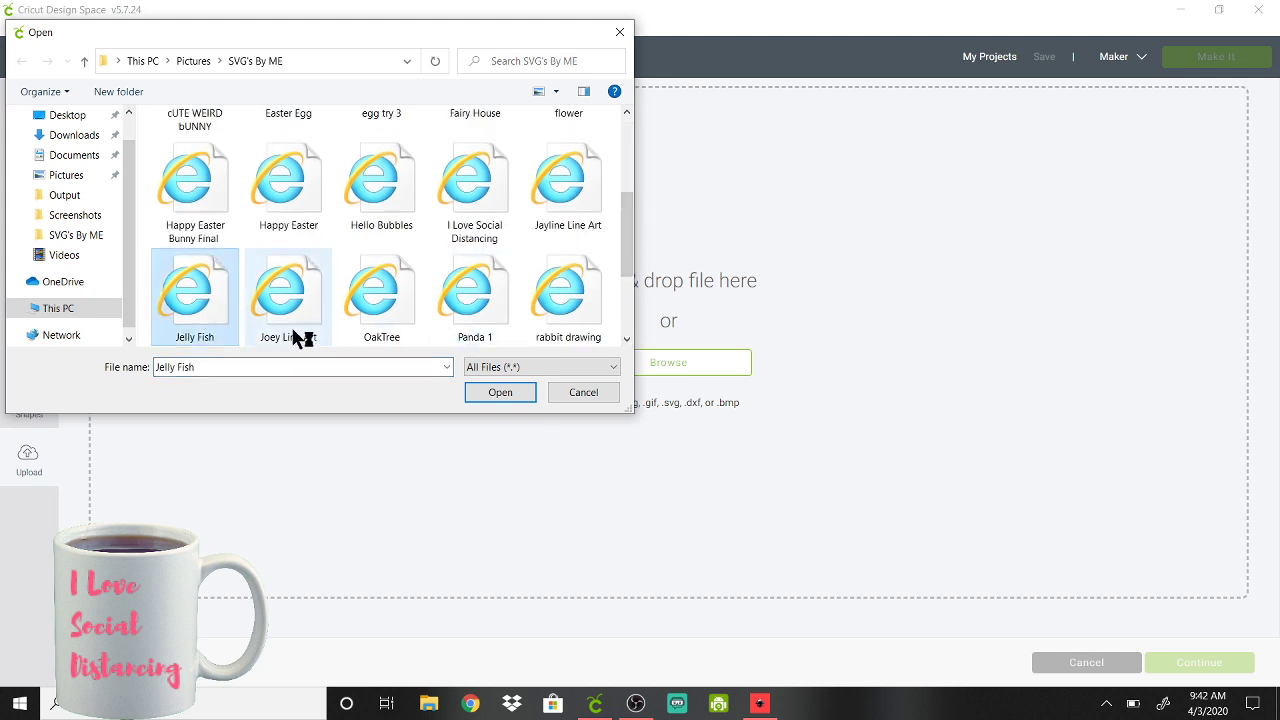
left_click(502, 394)
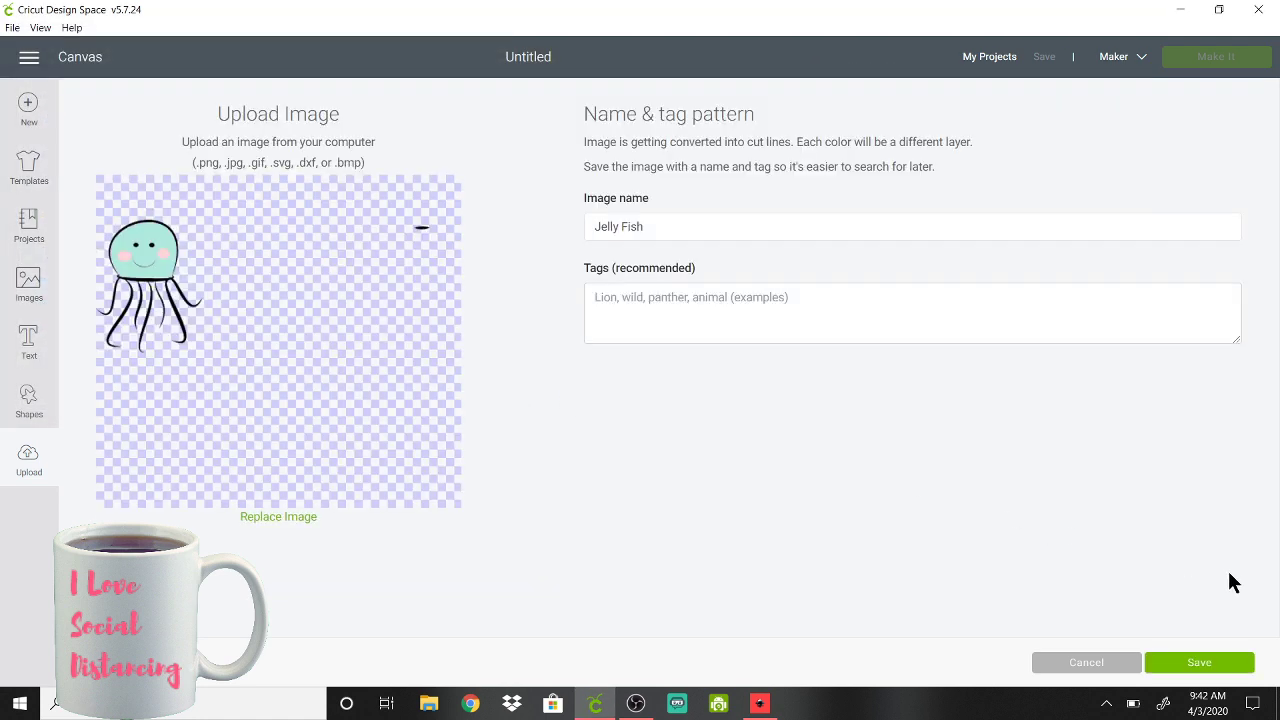
left_click(1199, 660)
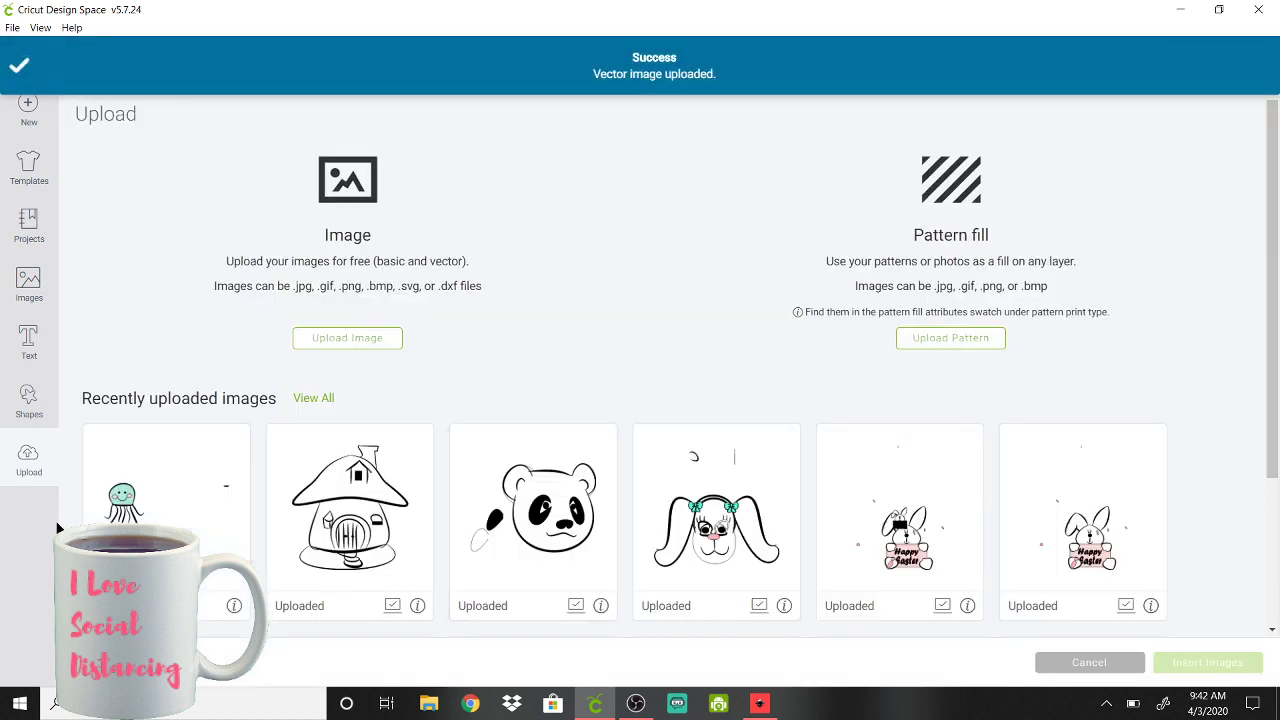
Insert the uploaded jellyfish from recent uploads onto the canvas
left_click(131, 498)
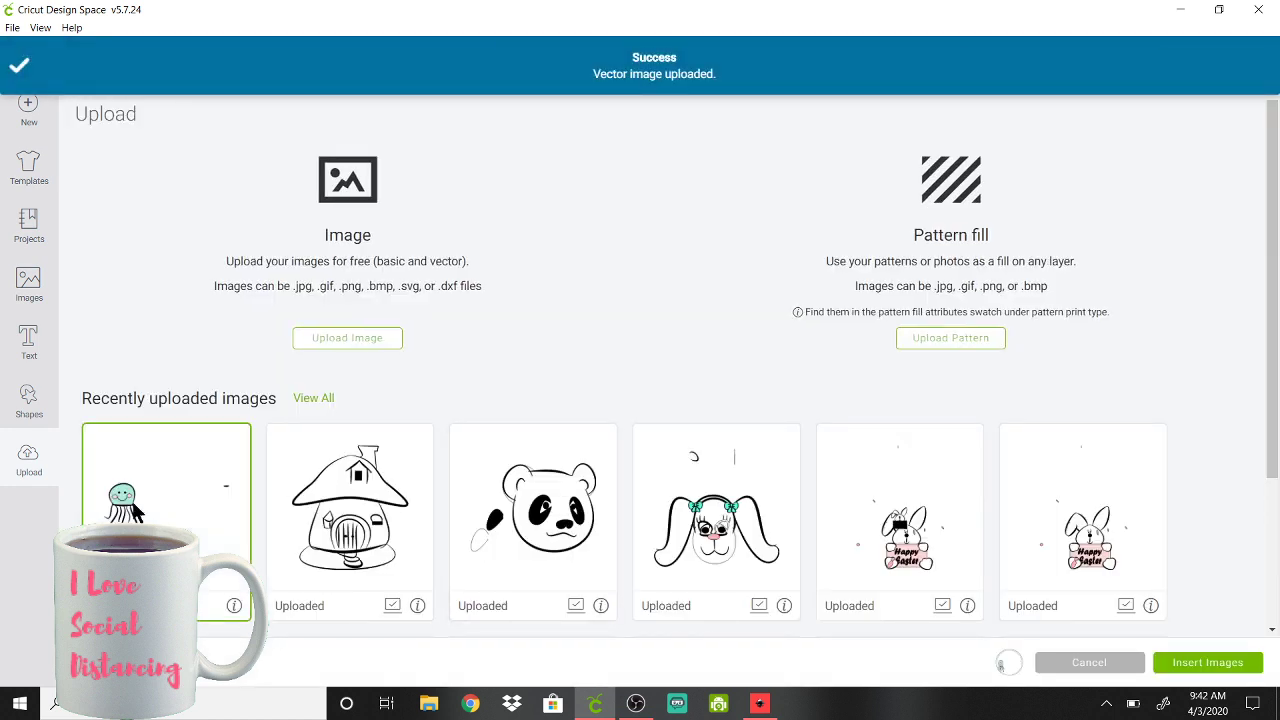
left_click(1186, 663)
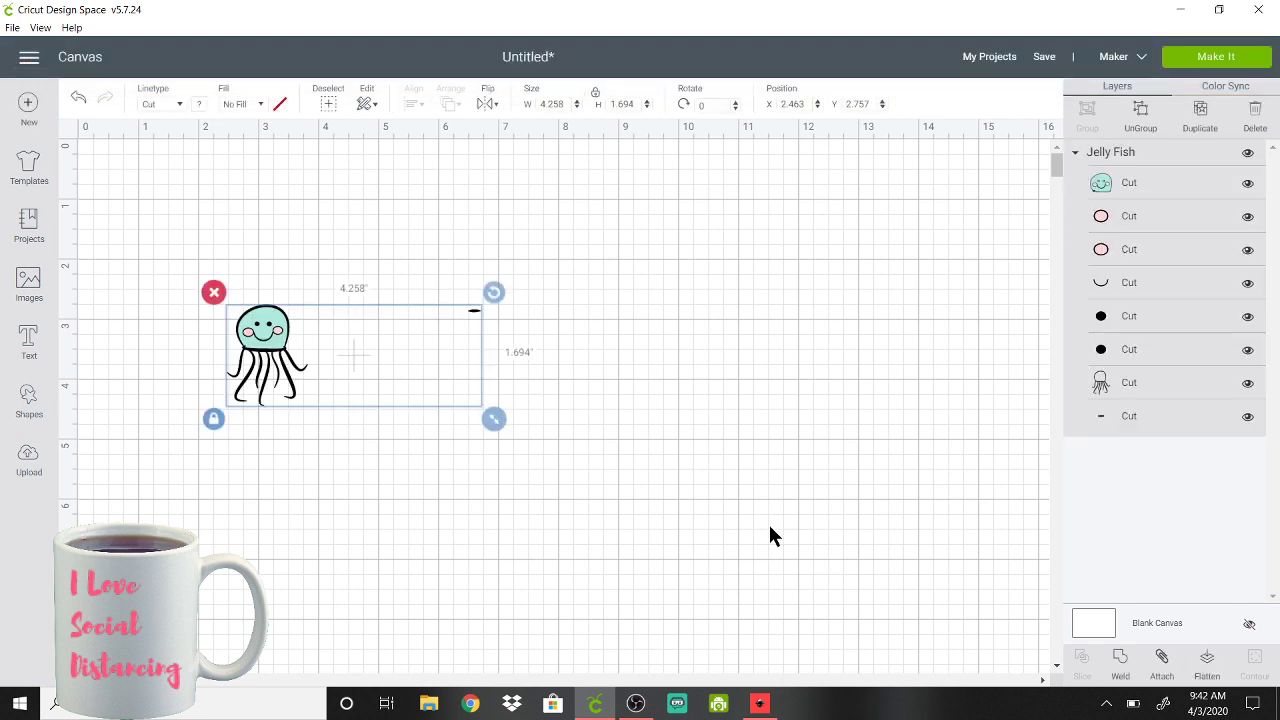
left_click(590, 357)
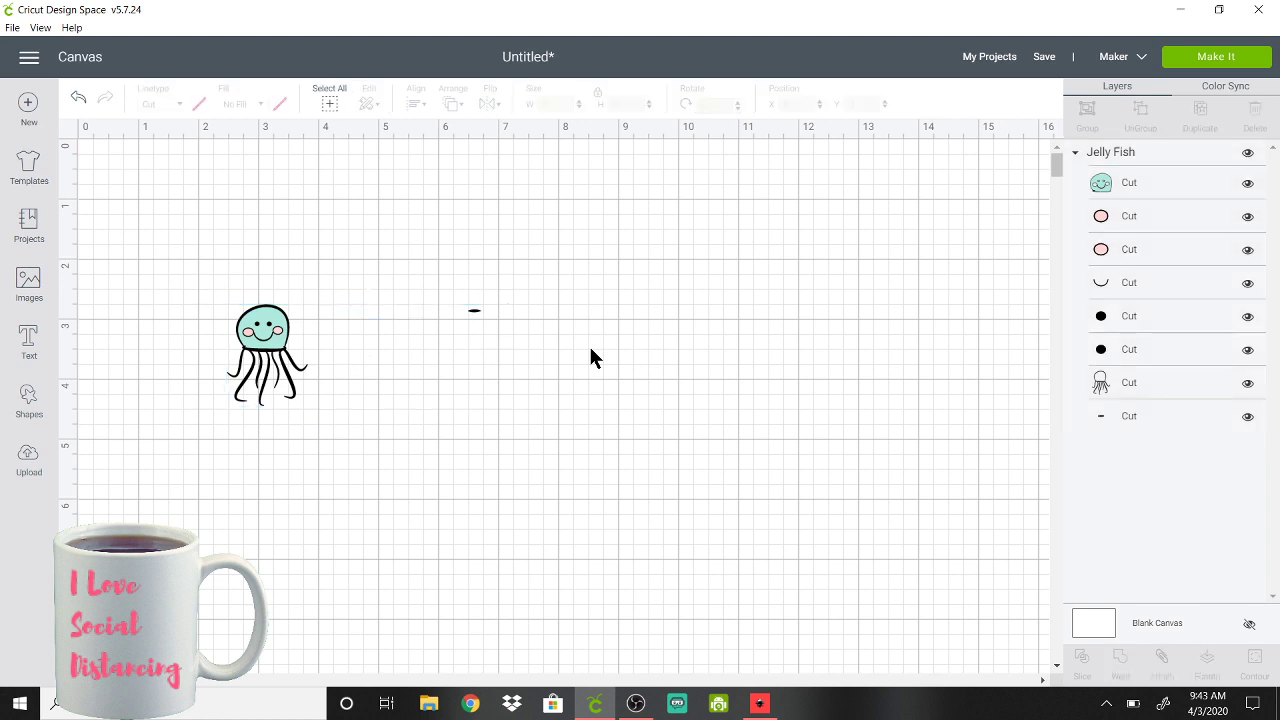
Ungroup the jellyfish into separate layers and delete the stray dash beside it
left_click(265, 343)
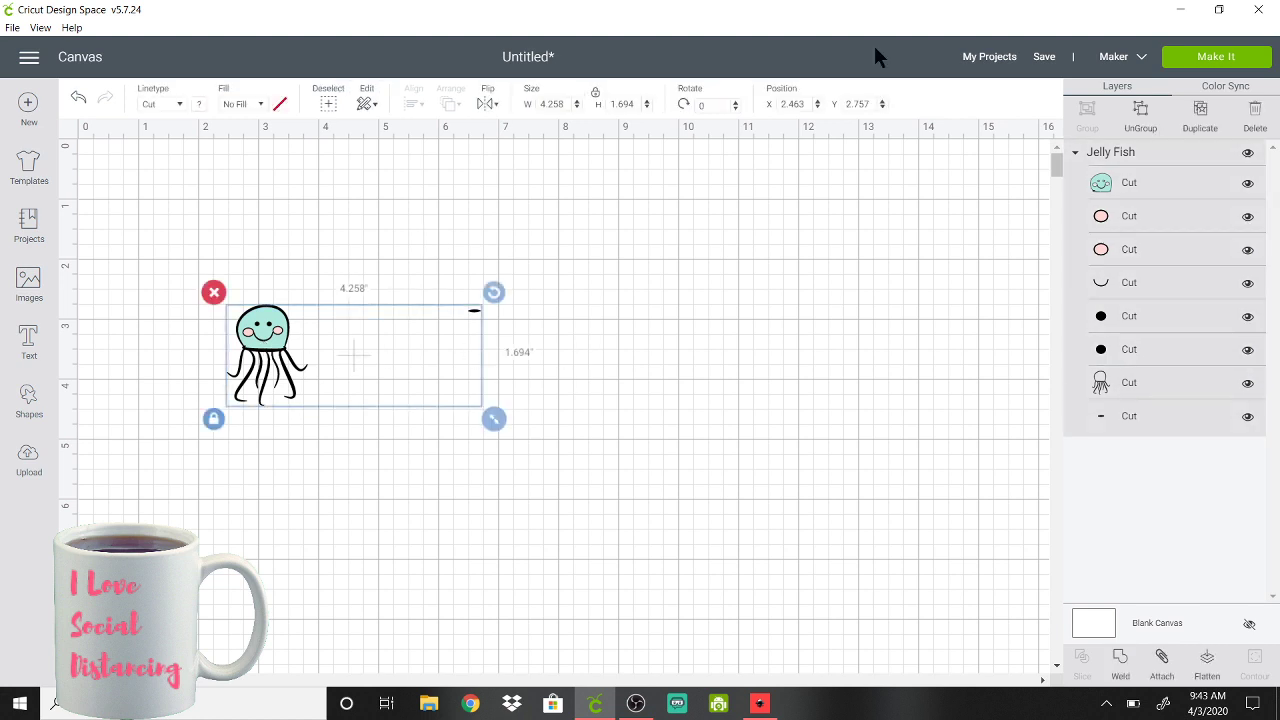
left_click(1140, 113)
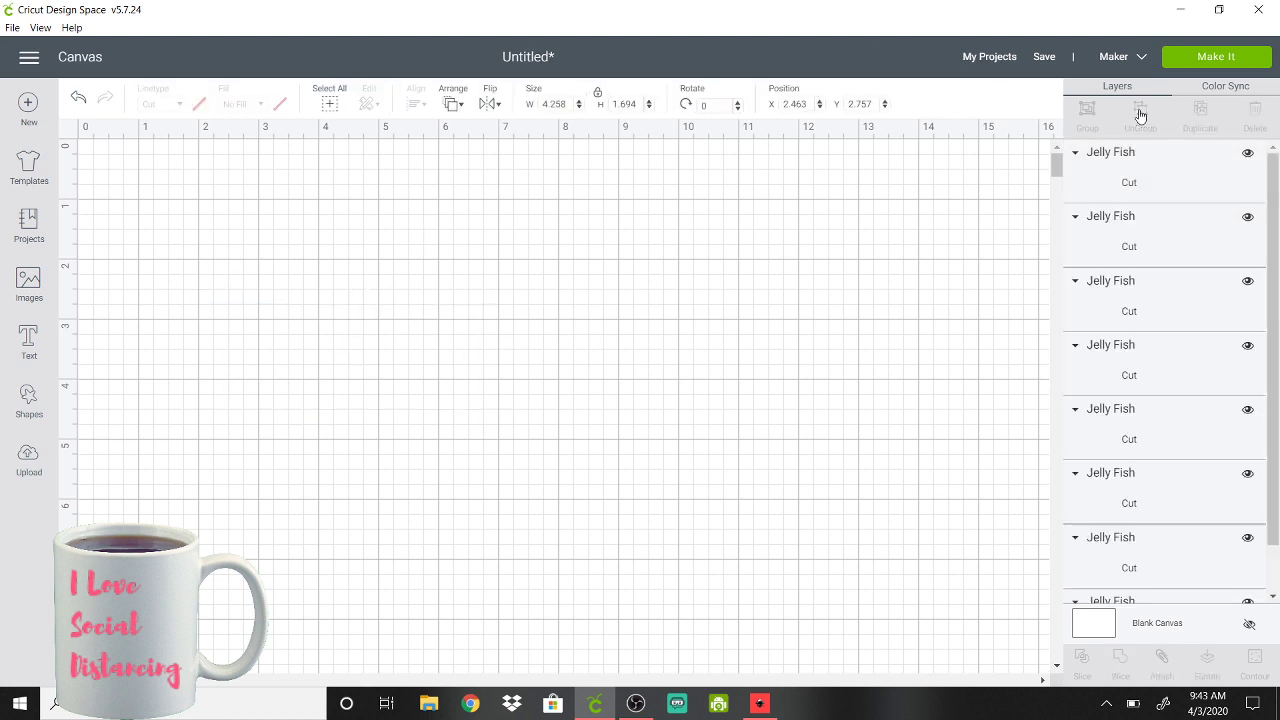
left_click(476, 316)
left_click(456, 294)
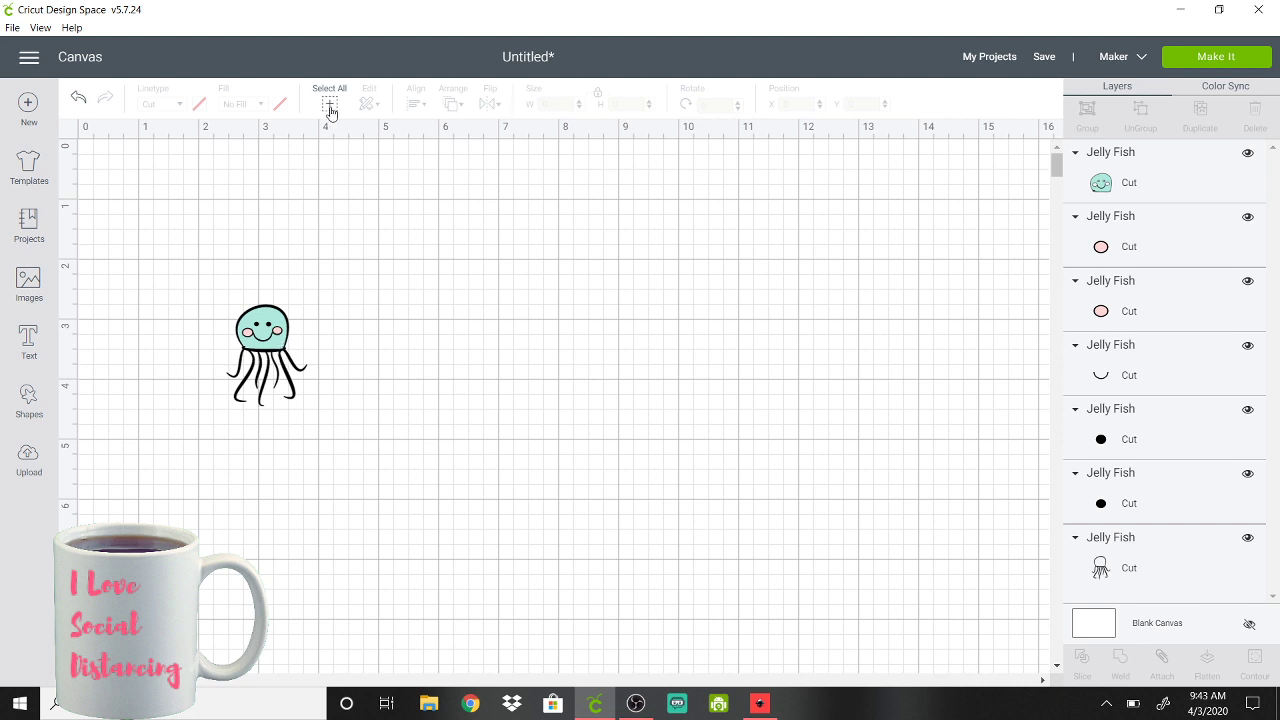
Enlarge the whole jellyfish to about 3.689 × 4.624 in and move it to X 3.449, Y 1.119
left_click(329, 104)
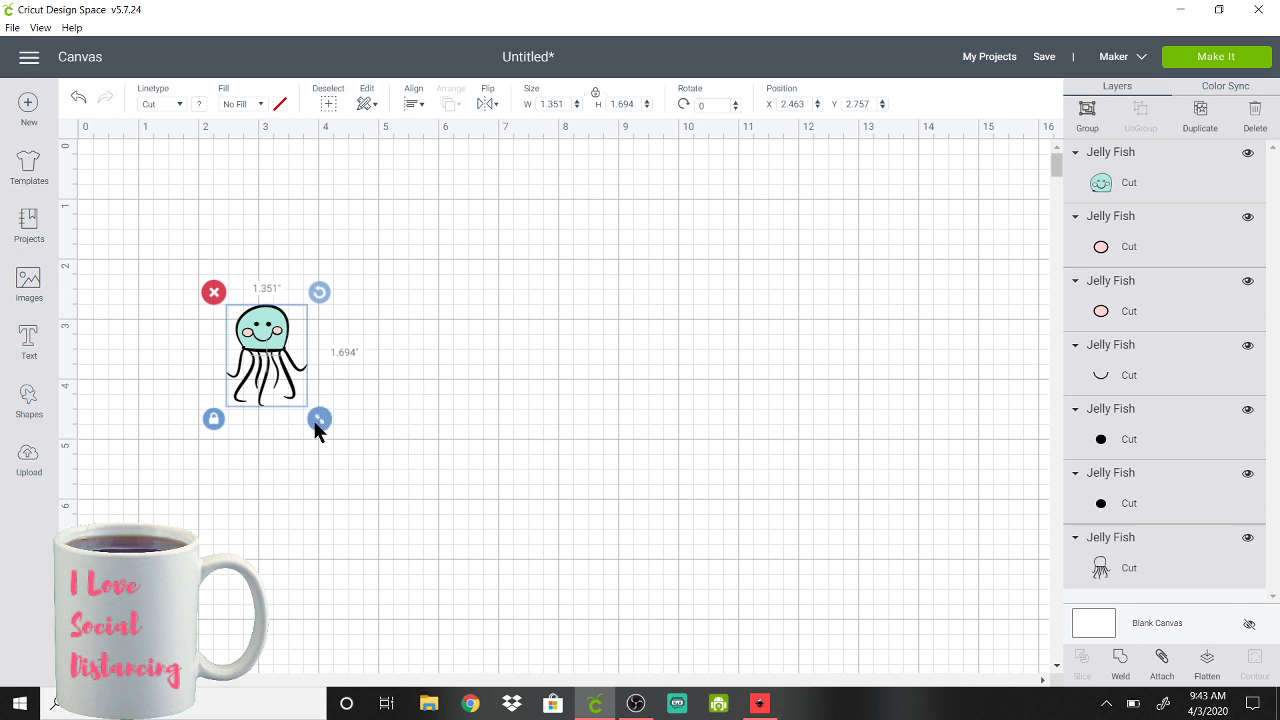
left_click_drag(318, 420, 573, 607)
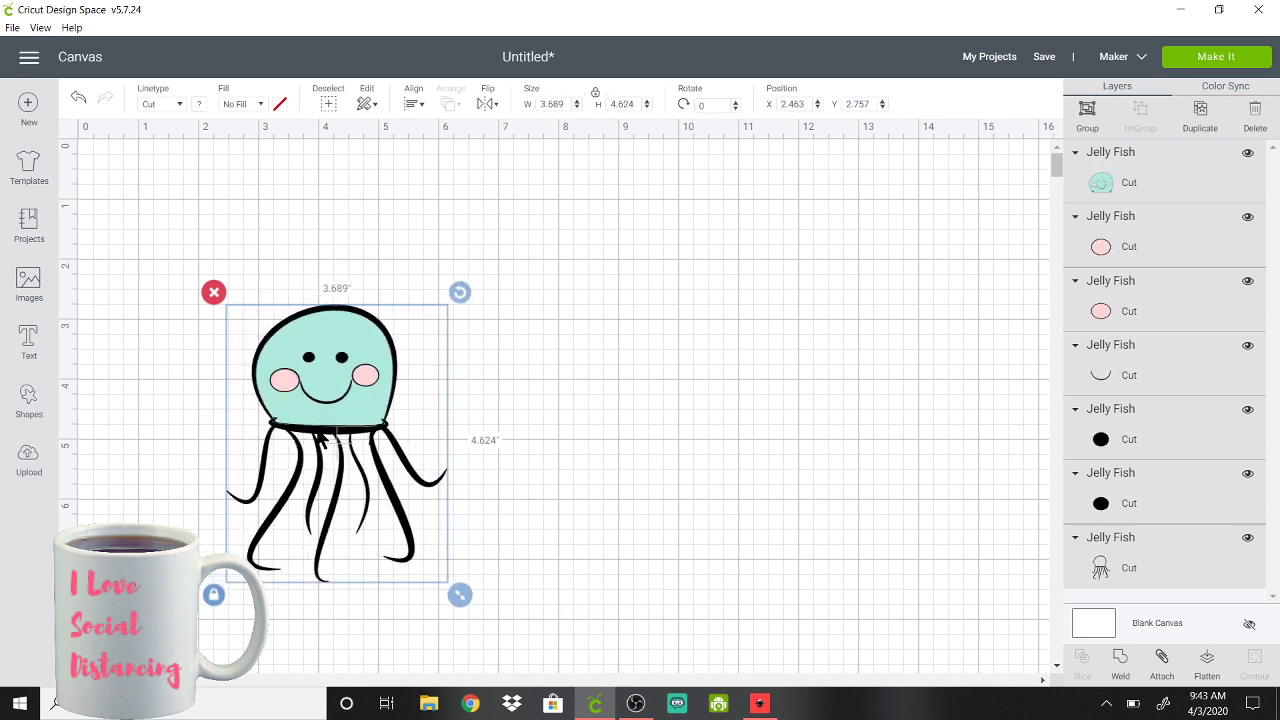
mouse_move(290, 382)
left_mouse_down()
mouse_move(384, 338)
mouse_move(350, 287)
left_mouse_up()
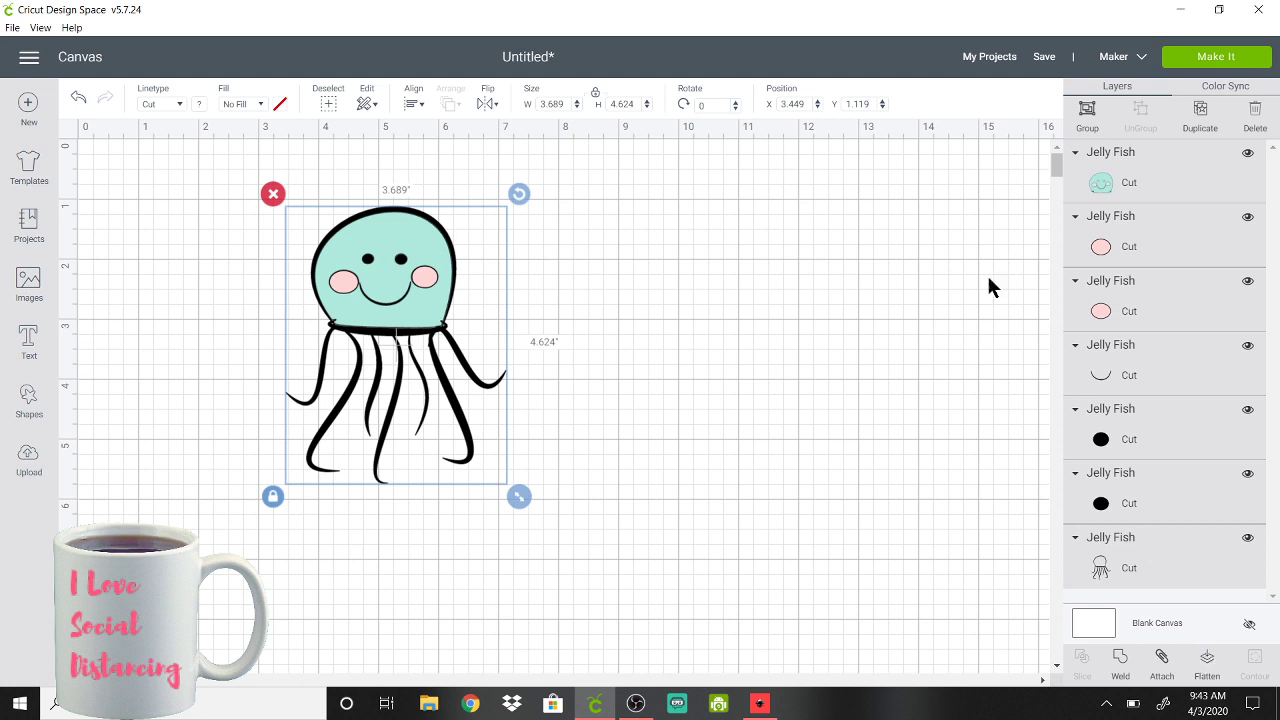
Duplicate the jellyfish, flatten the copy to Cut | Print on the right, and pull the original's teal head aside
left_click(1200, 112)
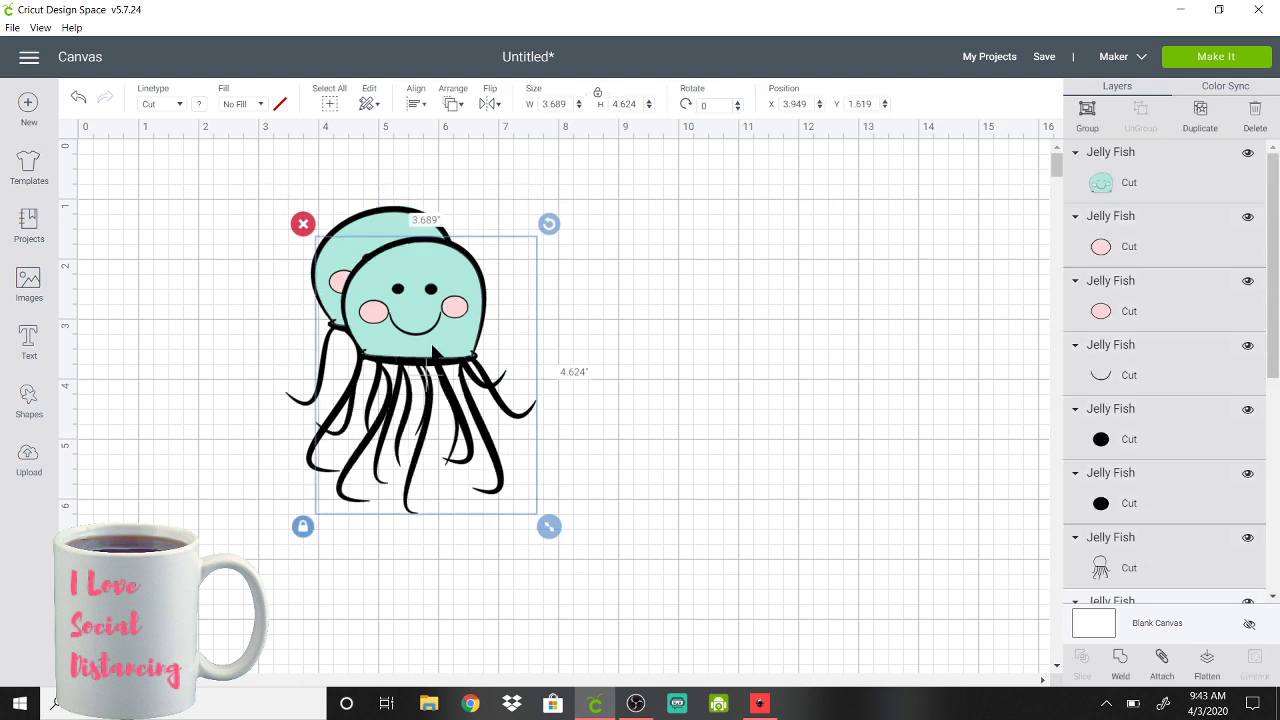
left_click_drag(392, 332, 701, 319)
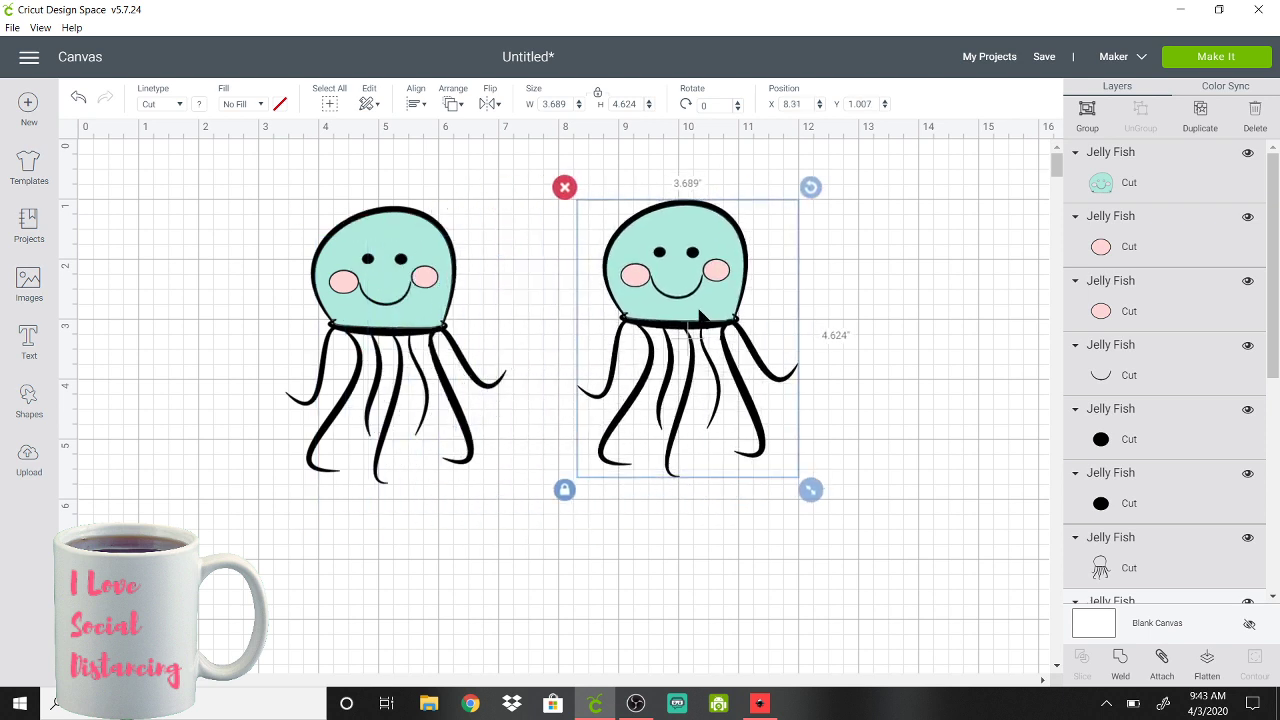
left_click(1206, 664)
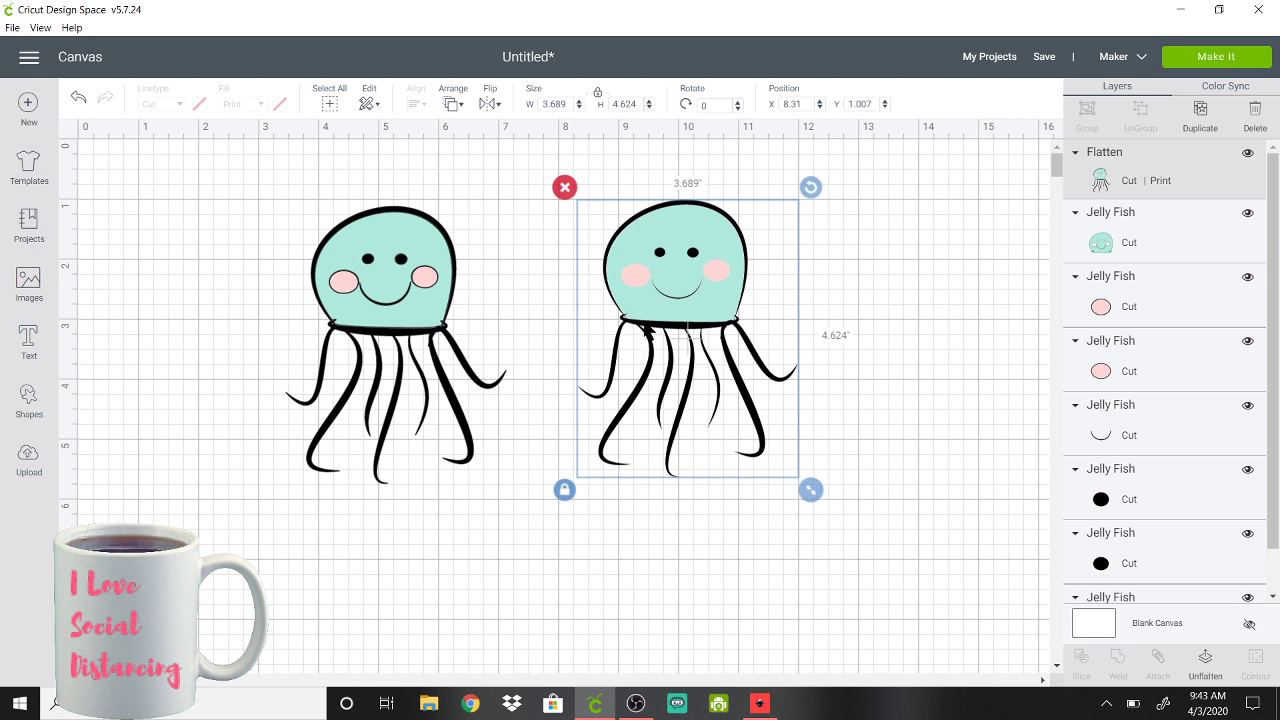
left_click_drag(646, 330, 691, 334)
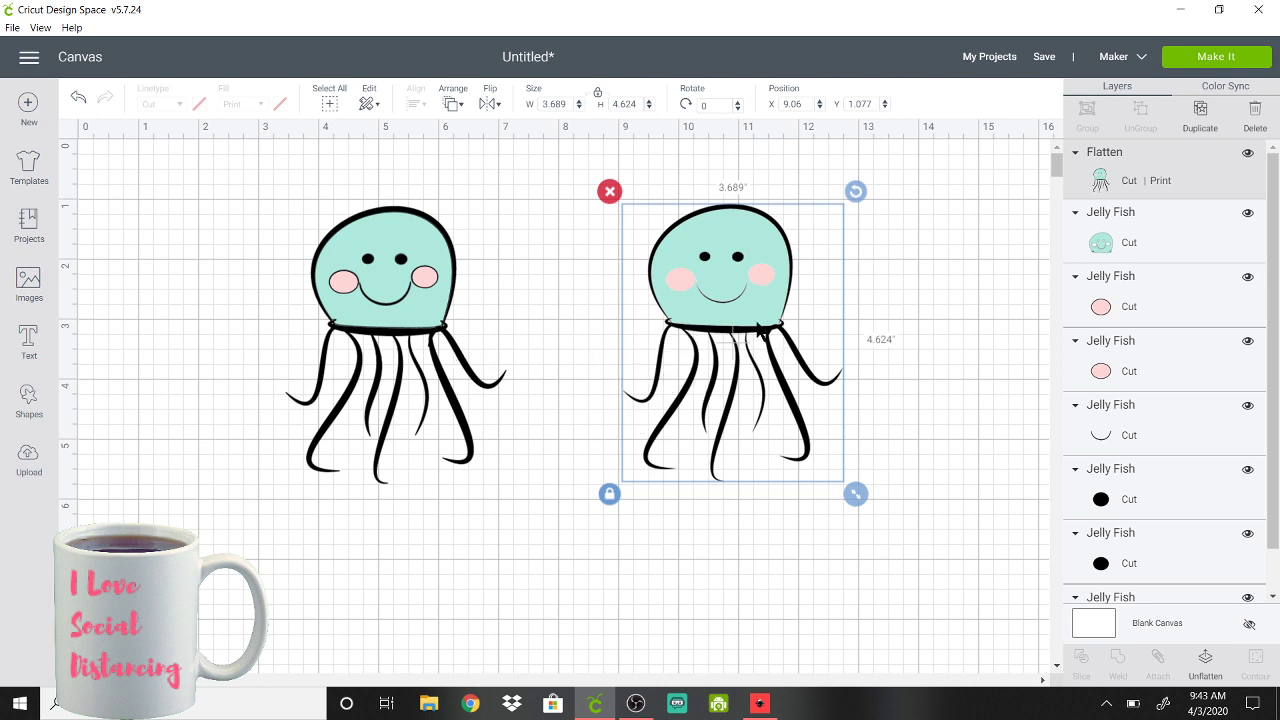
left_click(365, 338)
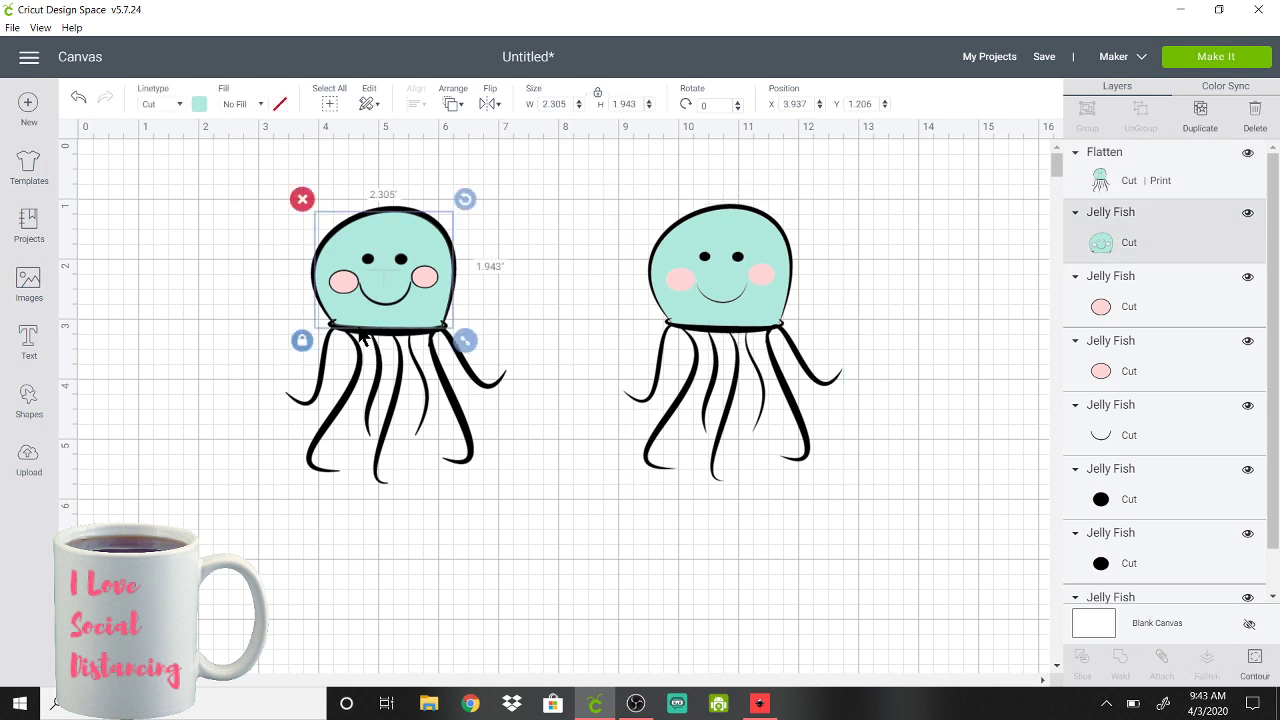
left_click_drag(365, 338, 193, 312)
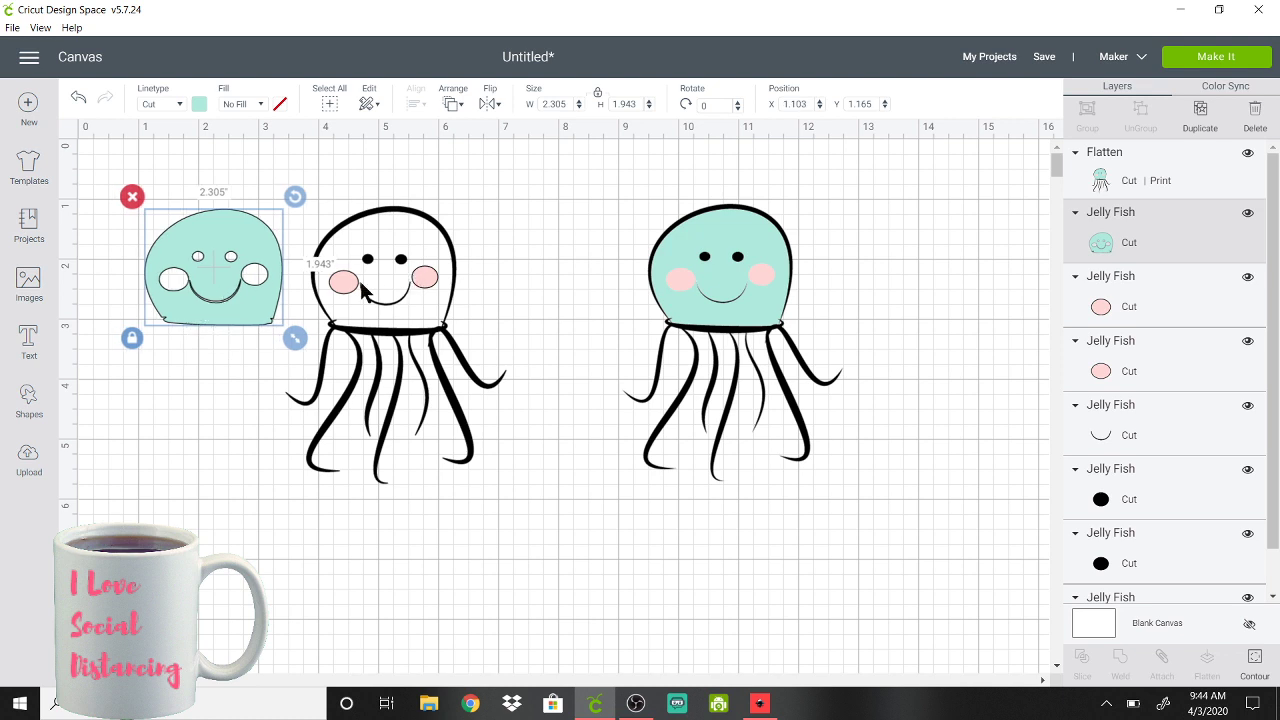
Drag both pink cheeks, both eyes and the smile off the left jellyfish to the upper left
mouse_move(347, 289)
left_mouse_down()
mouse_move(185, 399)
mouse_move(180, 384)
left_mouse_up()
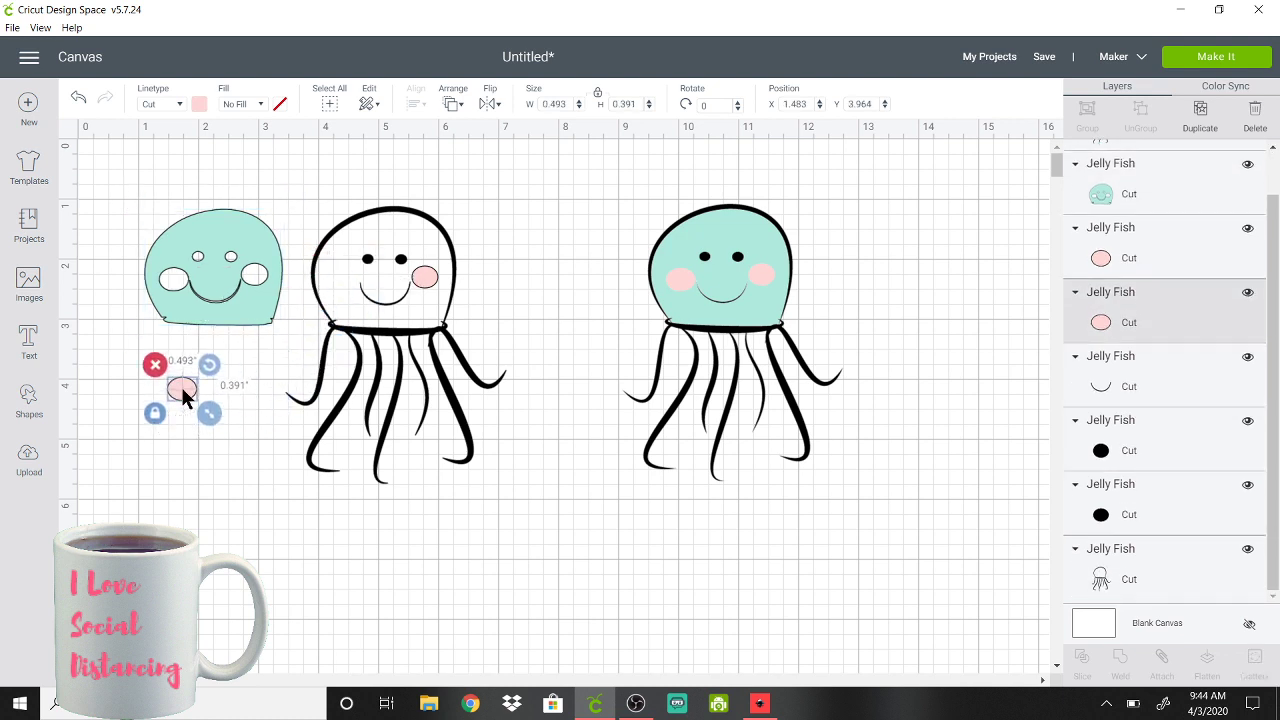
left_click_drag(426, 276, 220, 392)
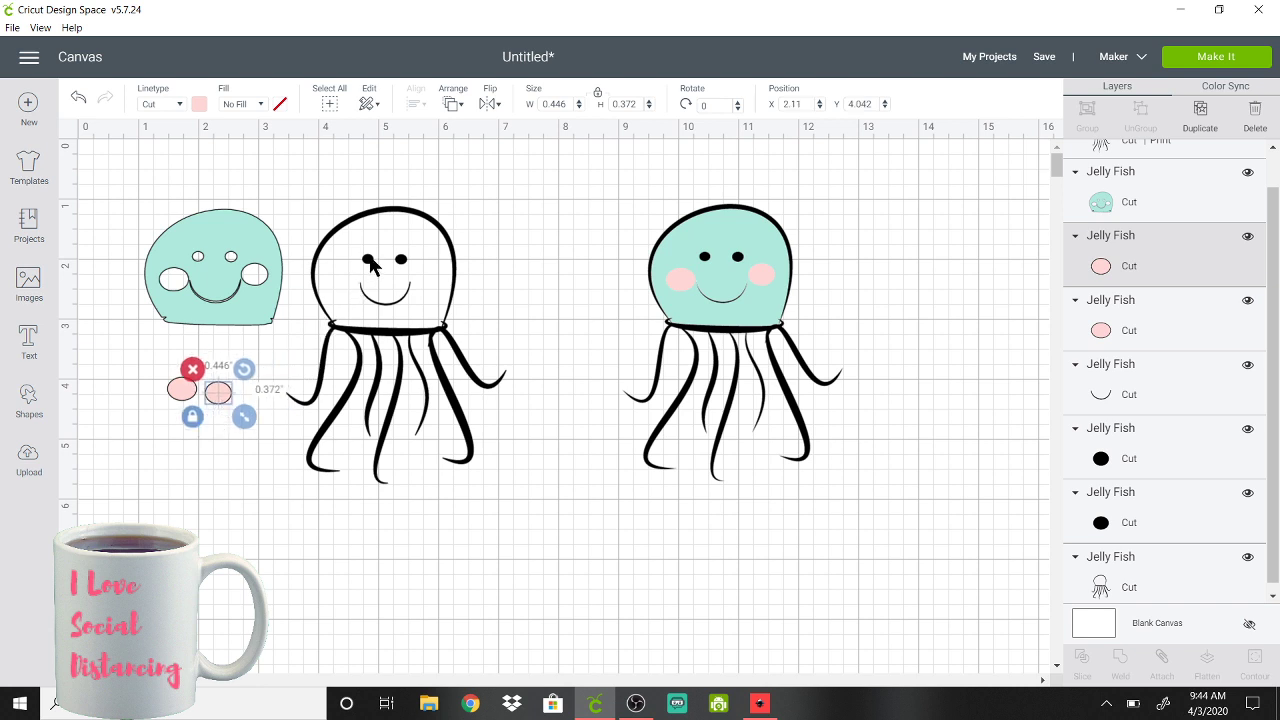
left_click_drag(368, 259, 290, 172)
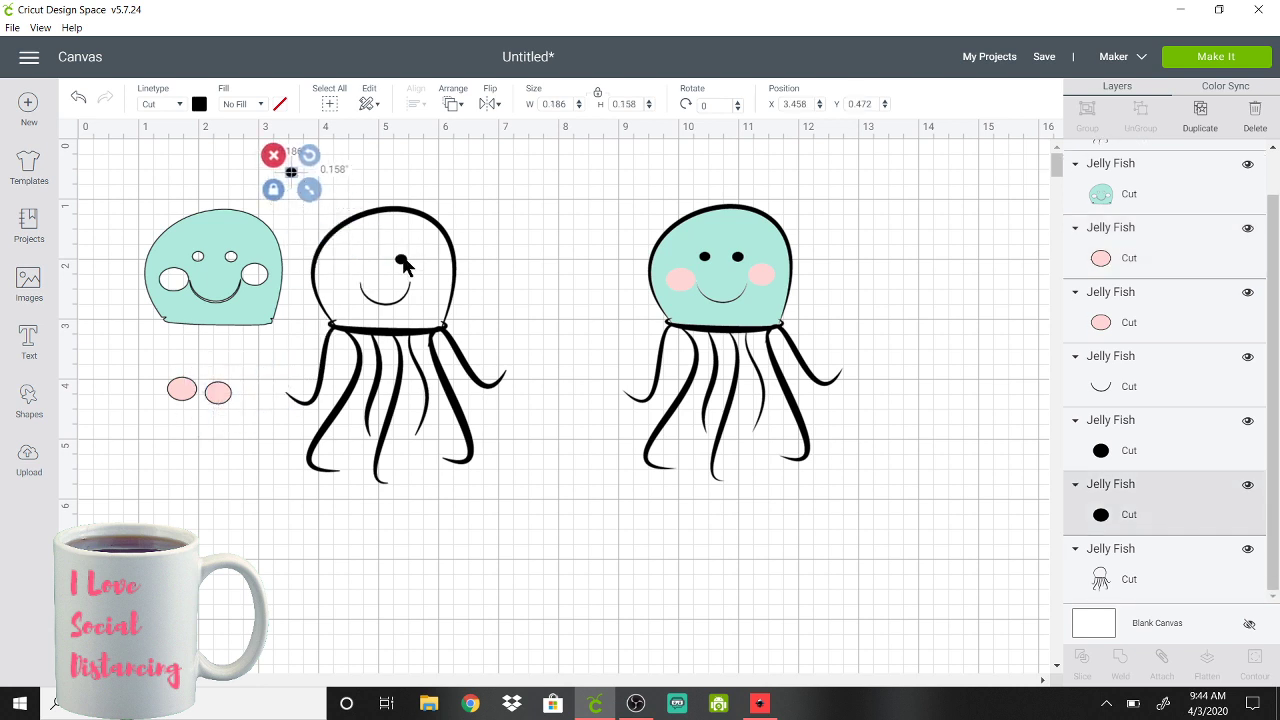
left_click_drag(401, 262, 330, 169)
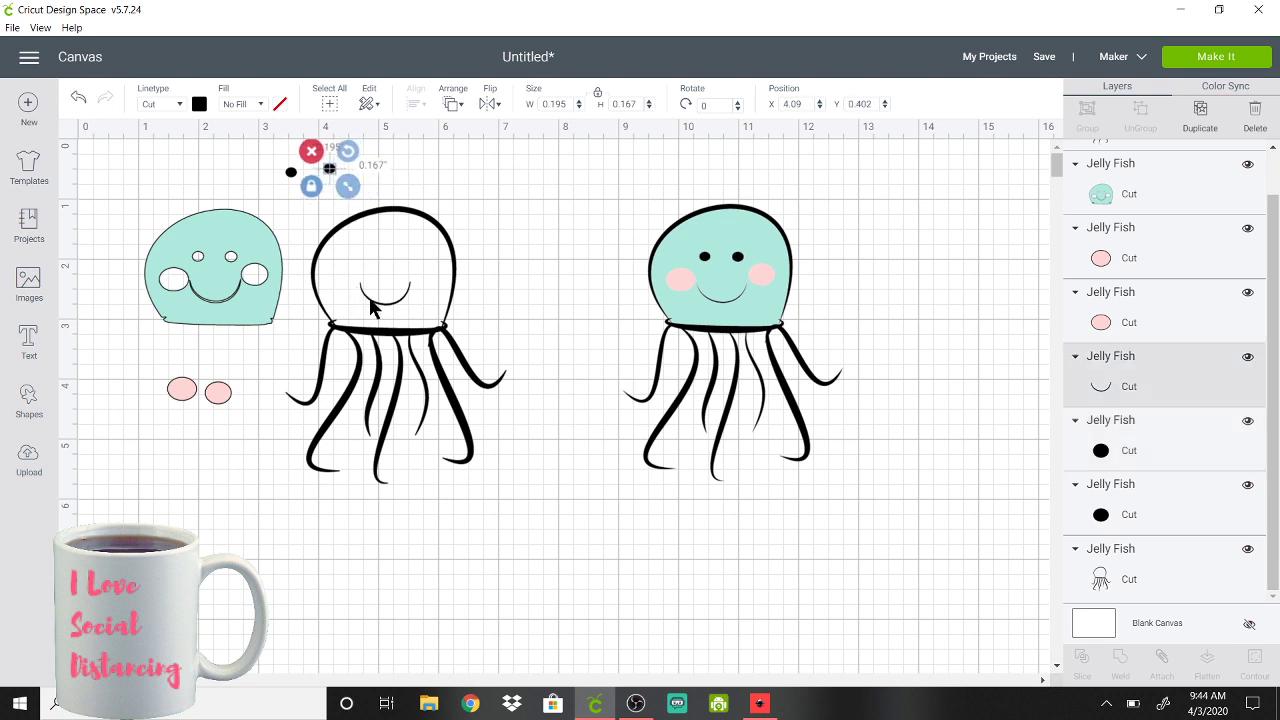
left_click_drag(370, 307, 188, 183)
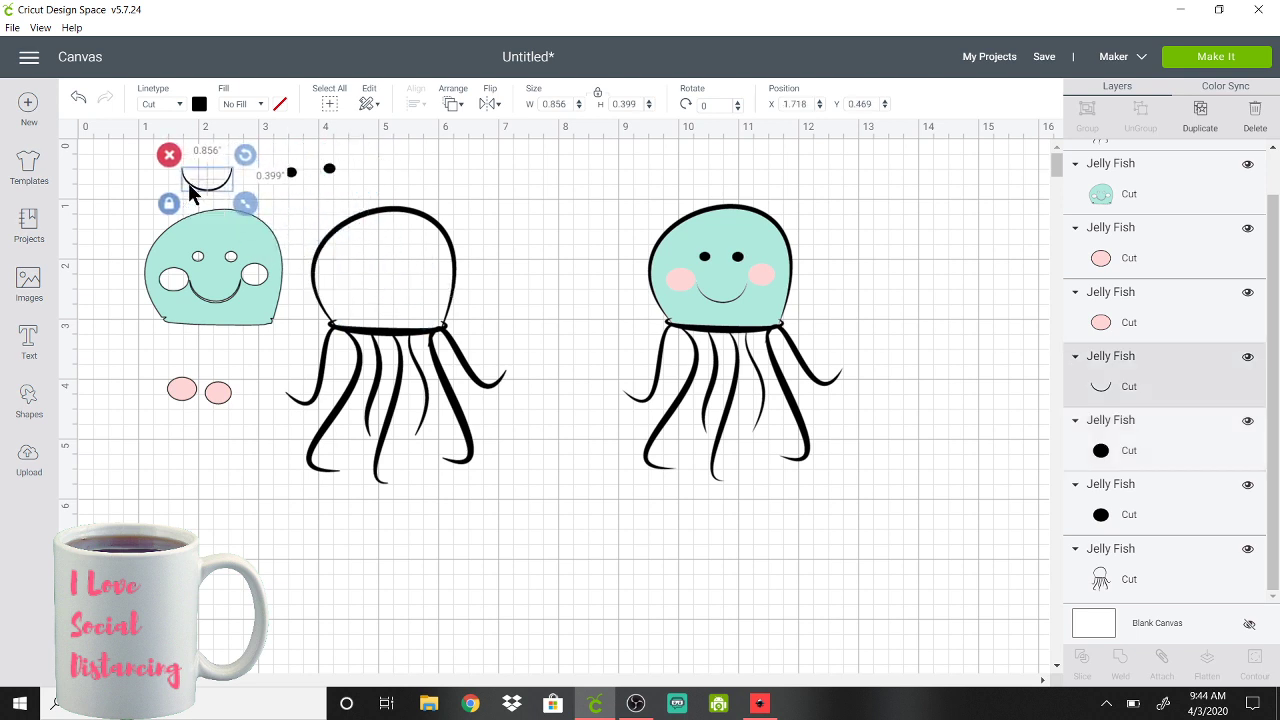
Flip the bare outline jellyfish horizontally and vertically, then shift it to X 4.255, Y 1.577
left_click(405, 340)
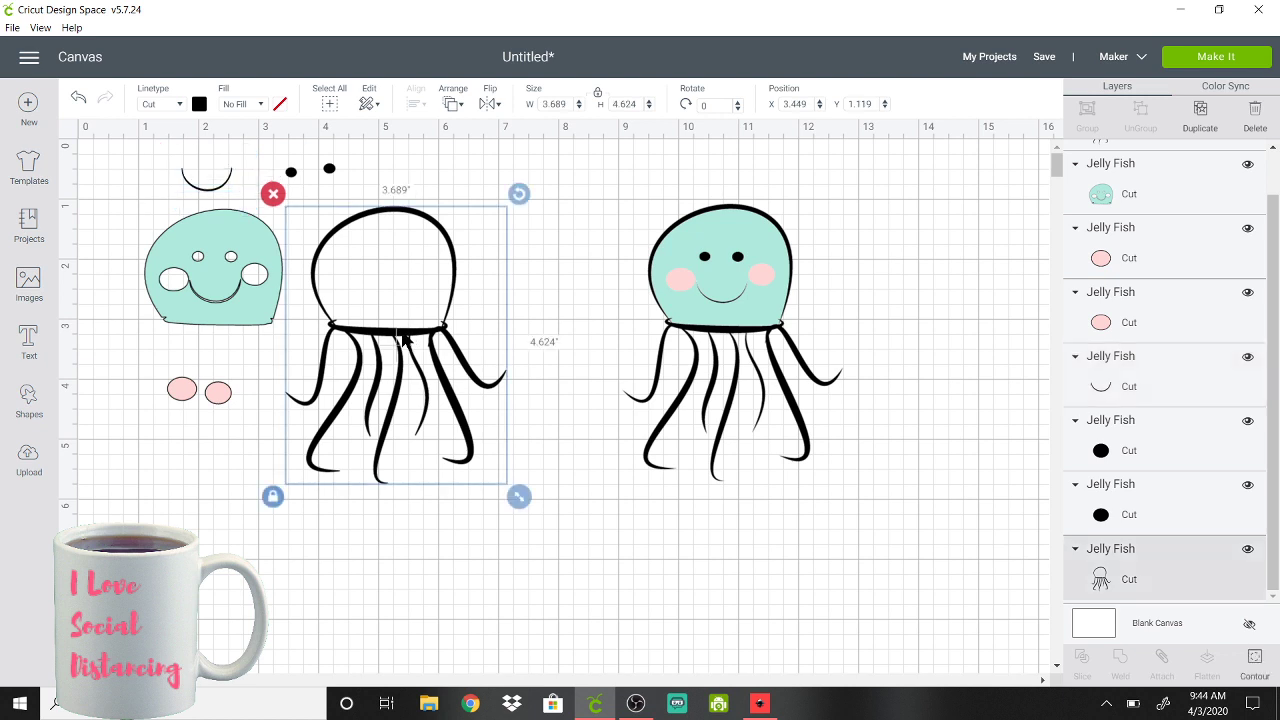
left_click(489, 104)
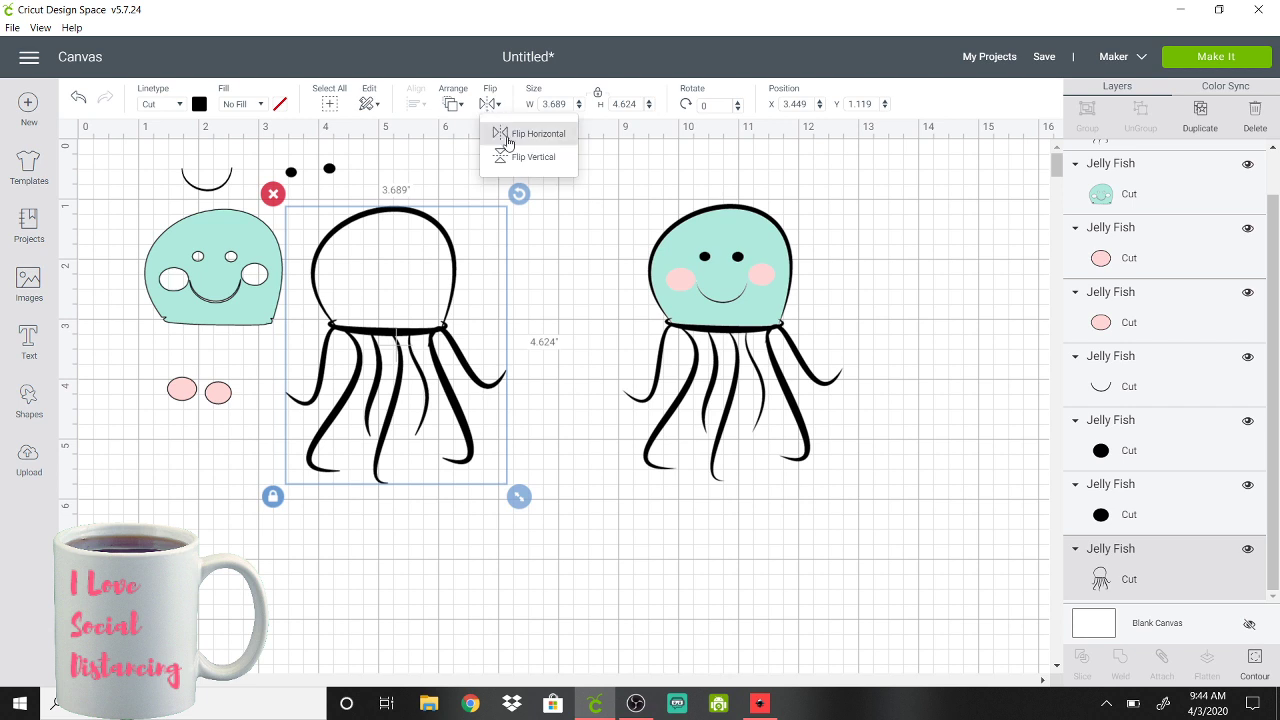
left_click(507, 136)
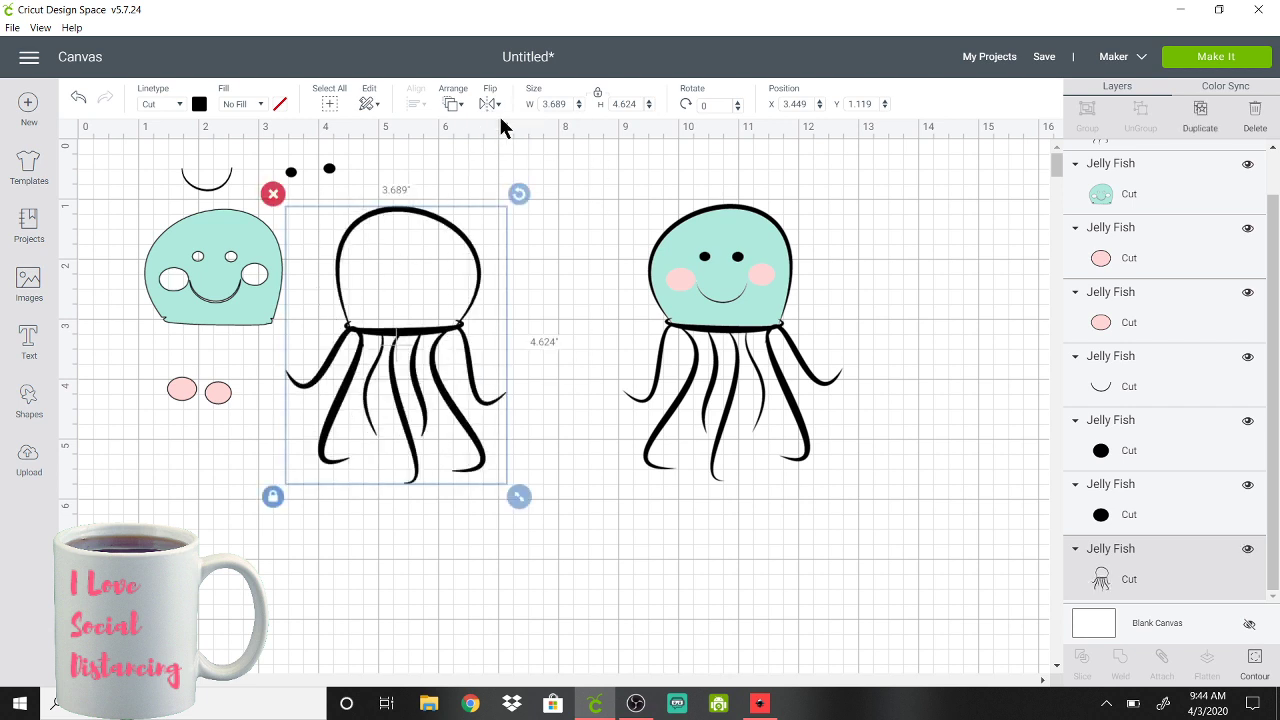
left_click(453, 105)
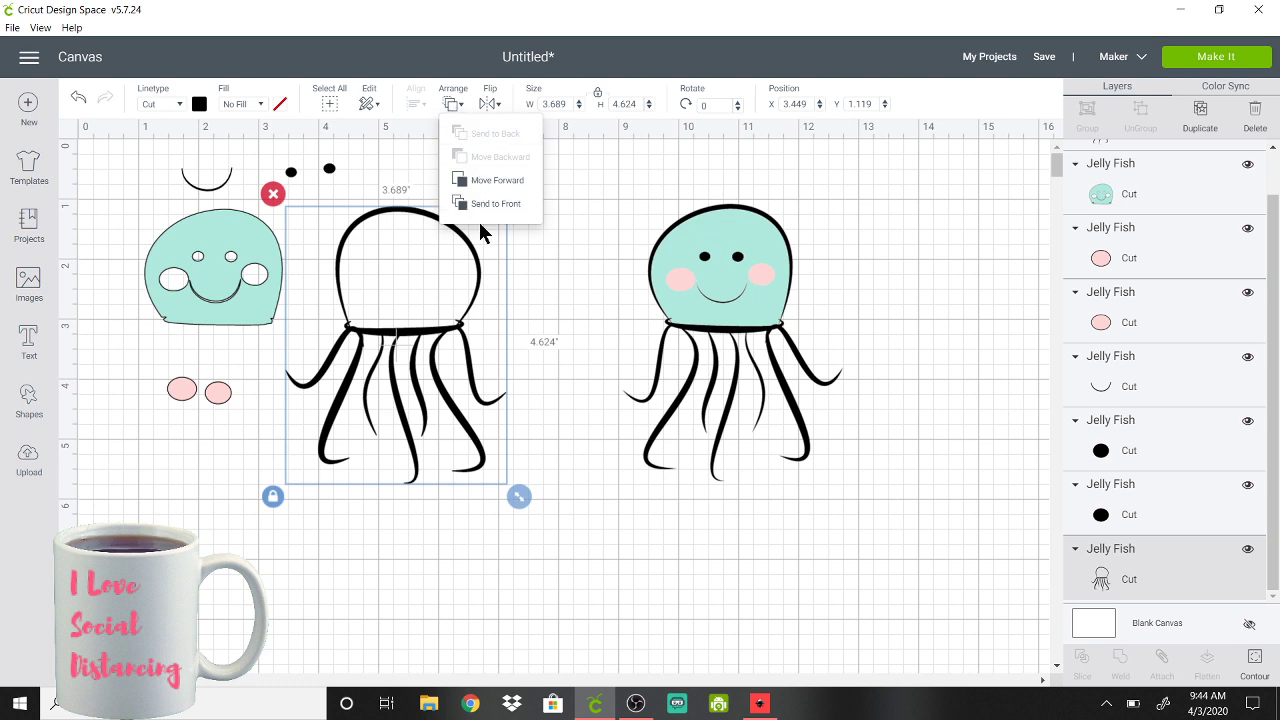
left_click(487, 104)
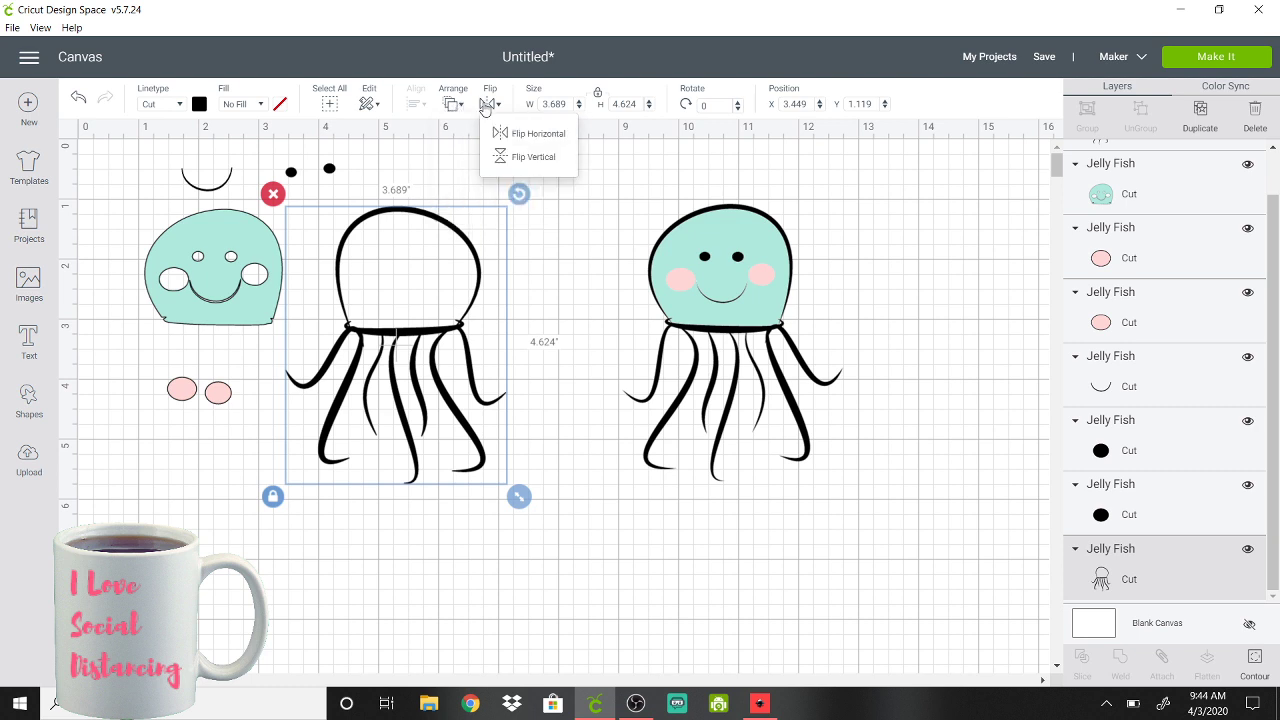
left_click(507, 157)
key("ctrl+z")
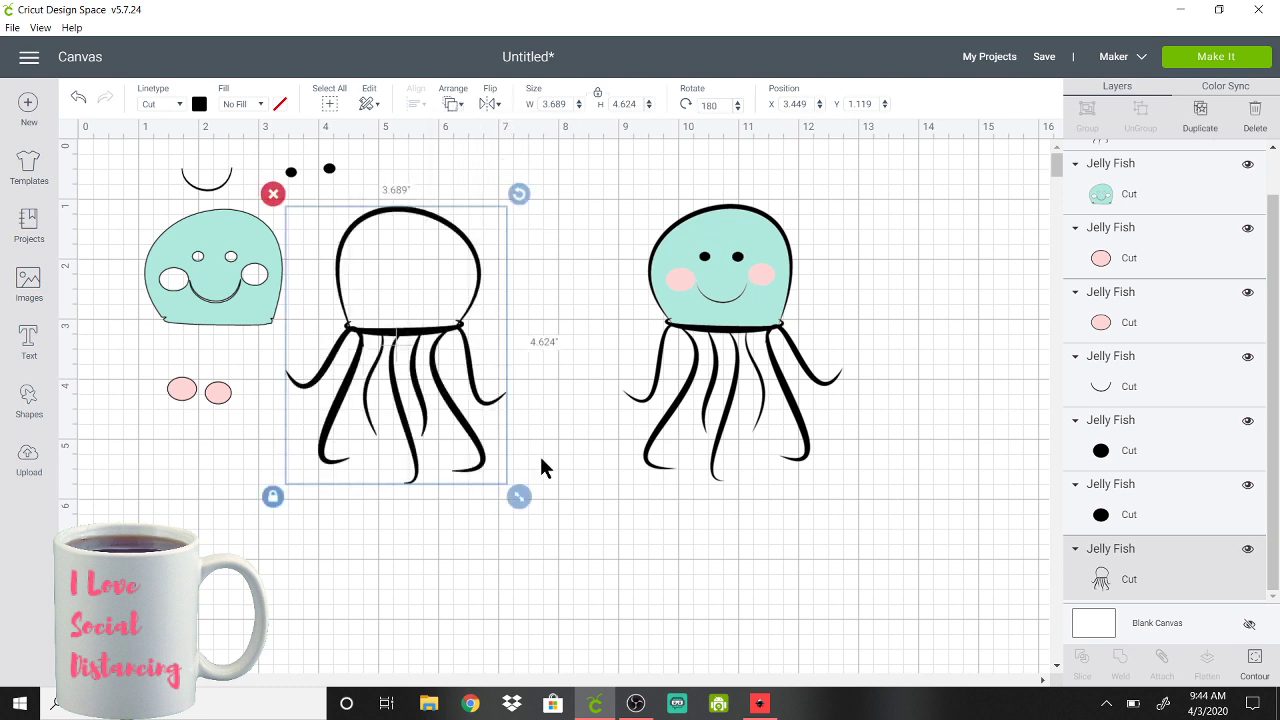
key("ctrl+z")
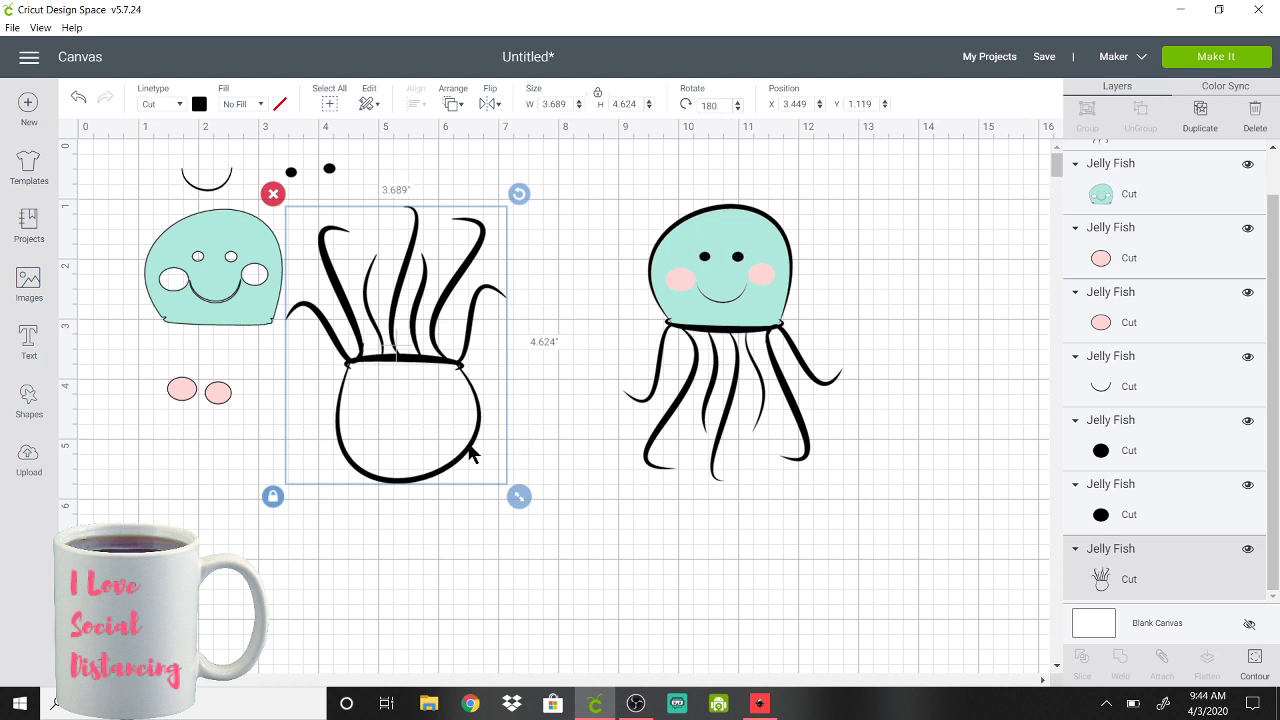
mouse_move(472, 453)
left_mouse_down()
mouse_move(530, 490)
mouse_move(518, 478)
left_mouse_up()
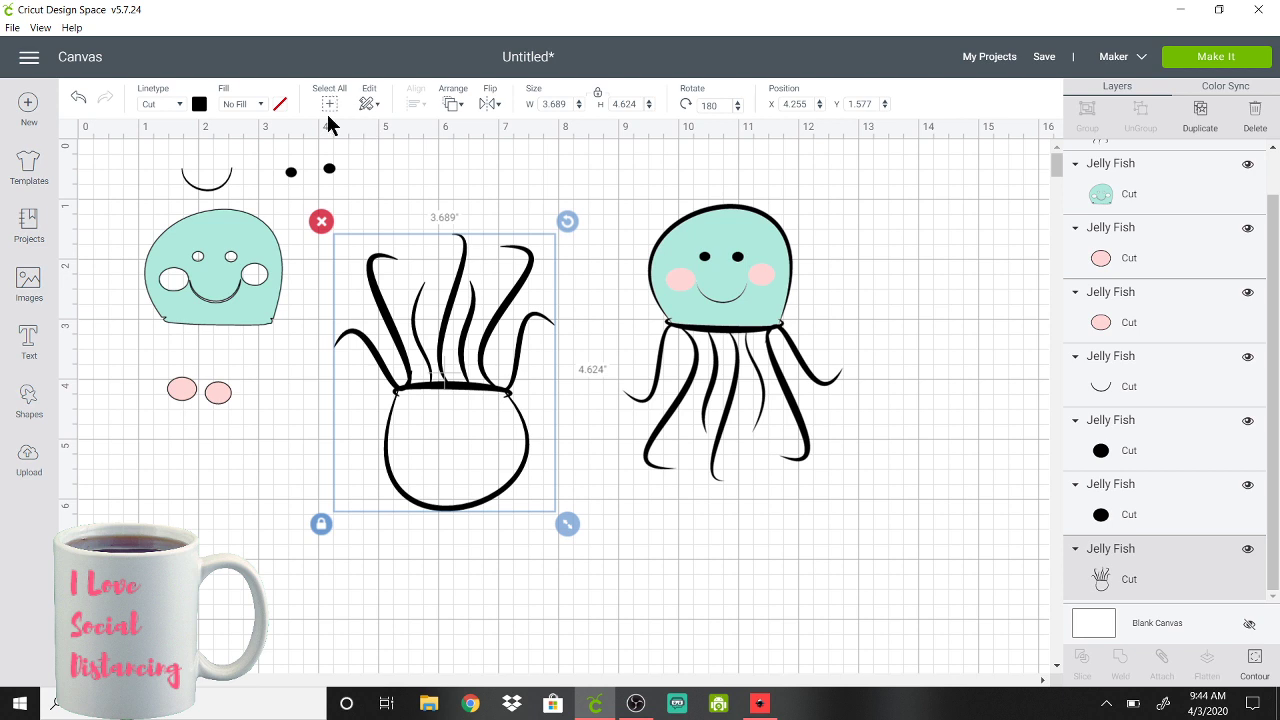
Undo the move, both flips and every pulled-off face piece so the left jellyfish is whole again
left_click(73, 104)
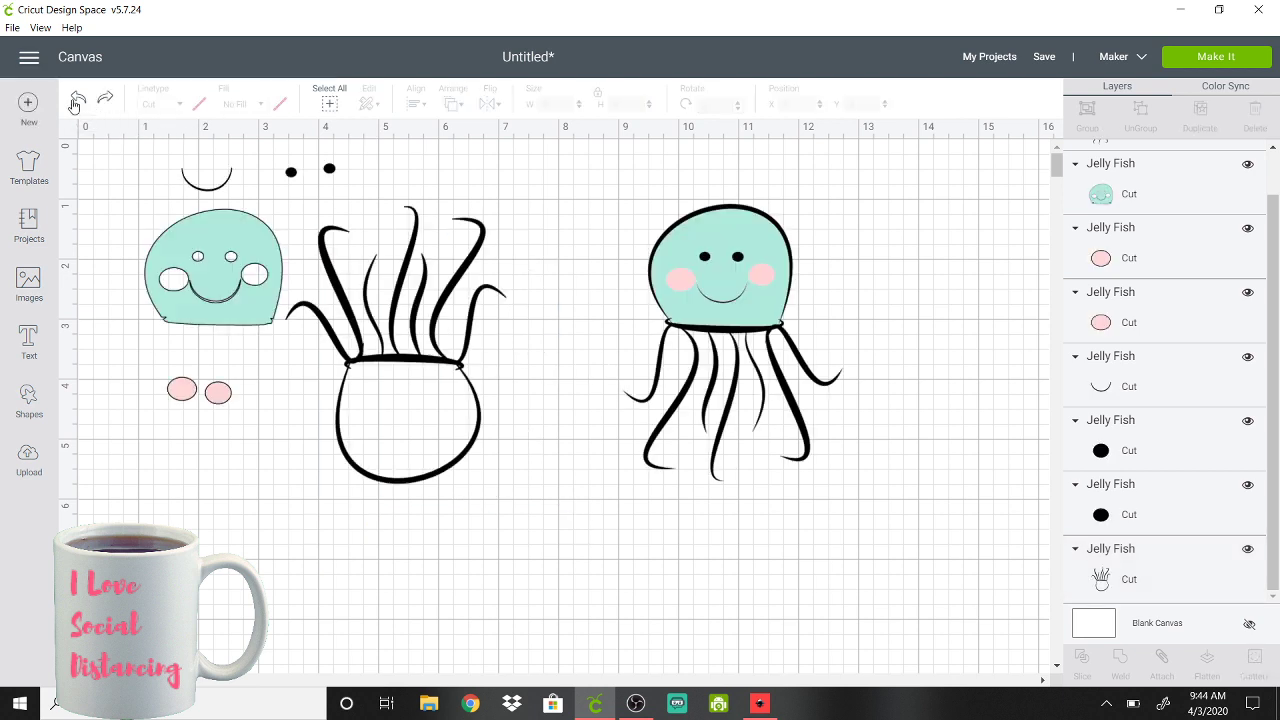
left_click(73, 104)
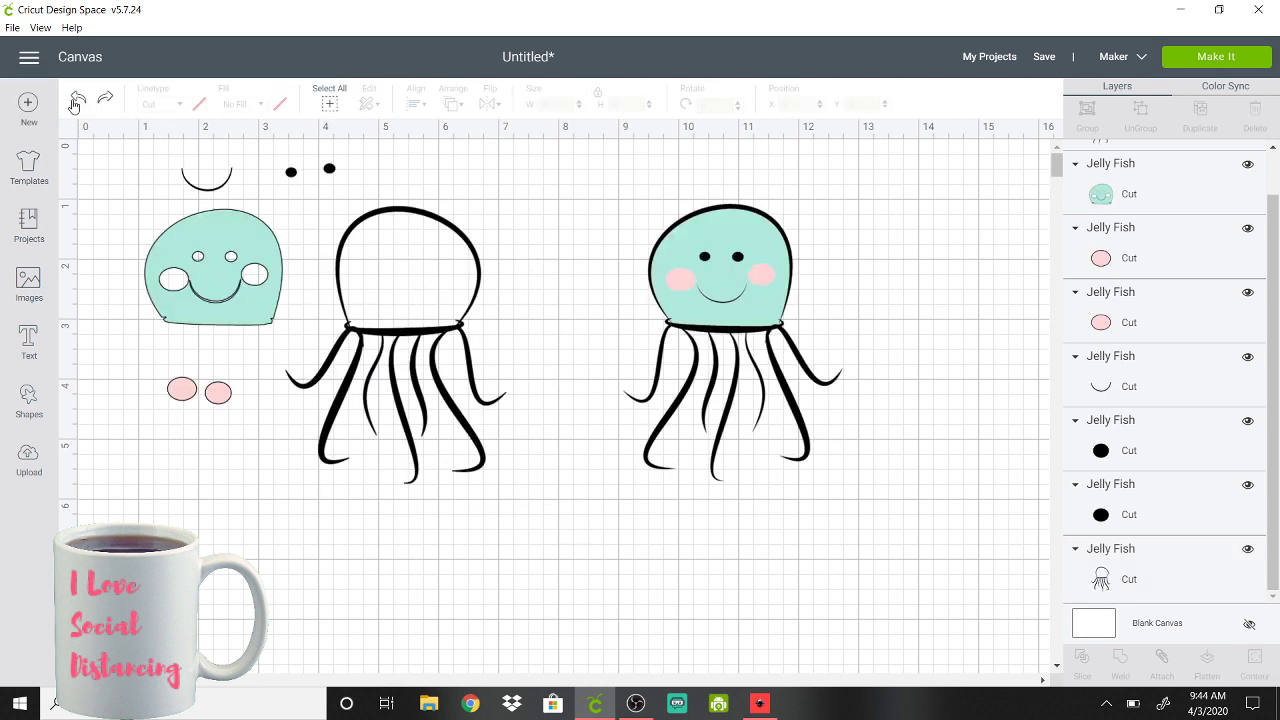
left_click(73, 104)
left_click(73, 104)
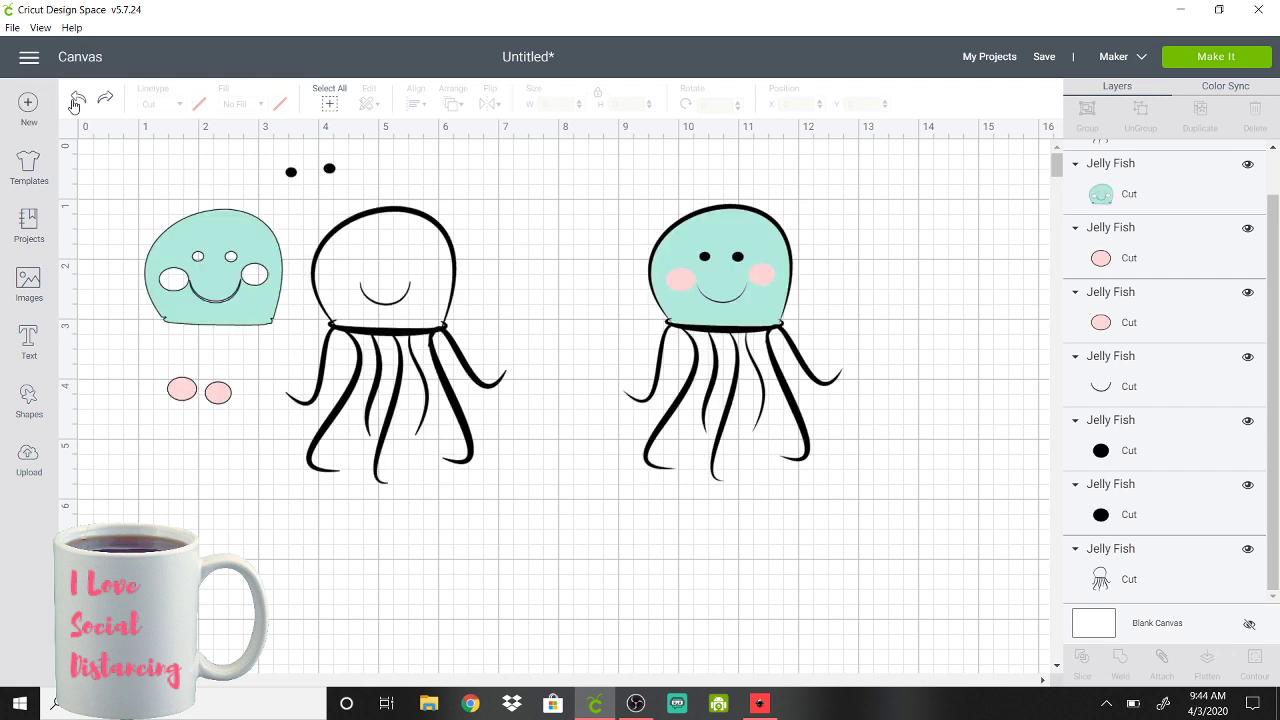
left_click(73, 104)
left_click(73, 104)
left_click(73, 104)
left_click(73, 104)
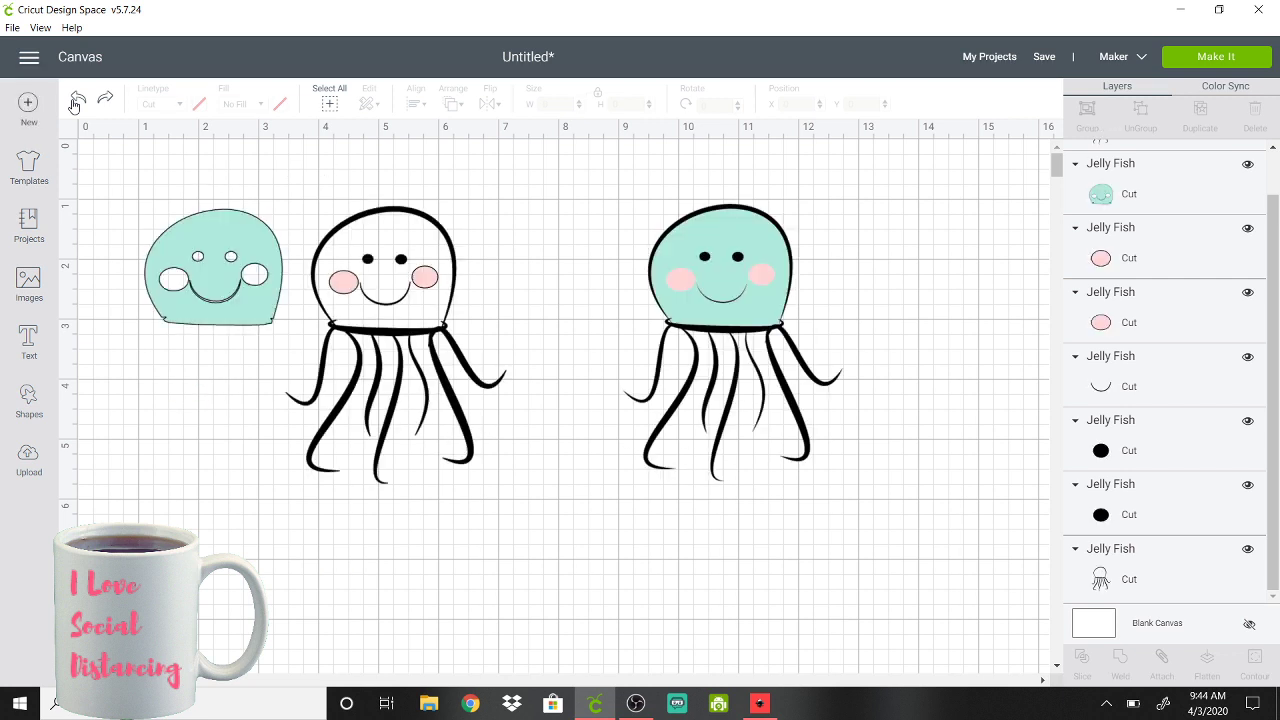
left_click(73, 104)
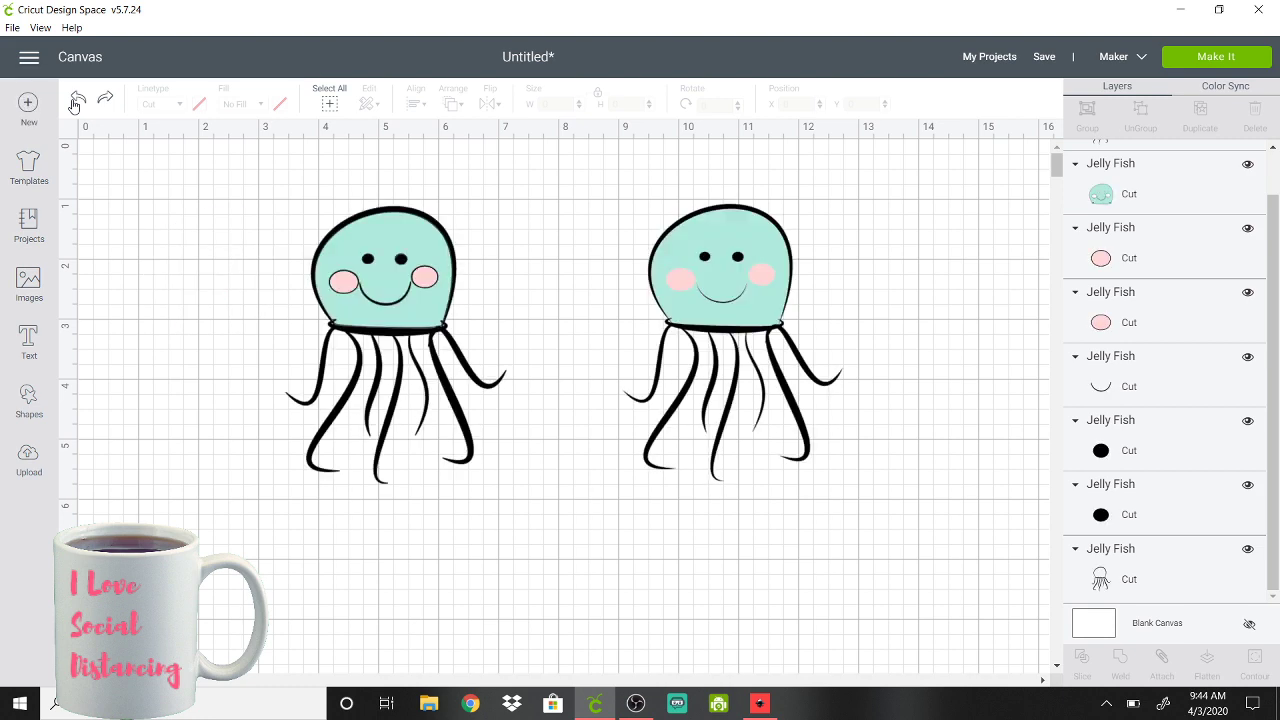
Save the project under the name 'JellyFish BY LT'
left_click(1044, 57)
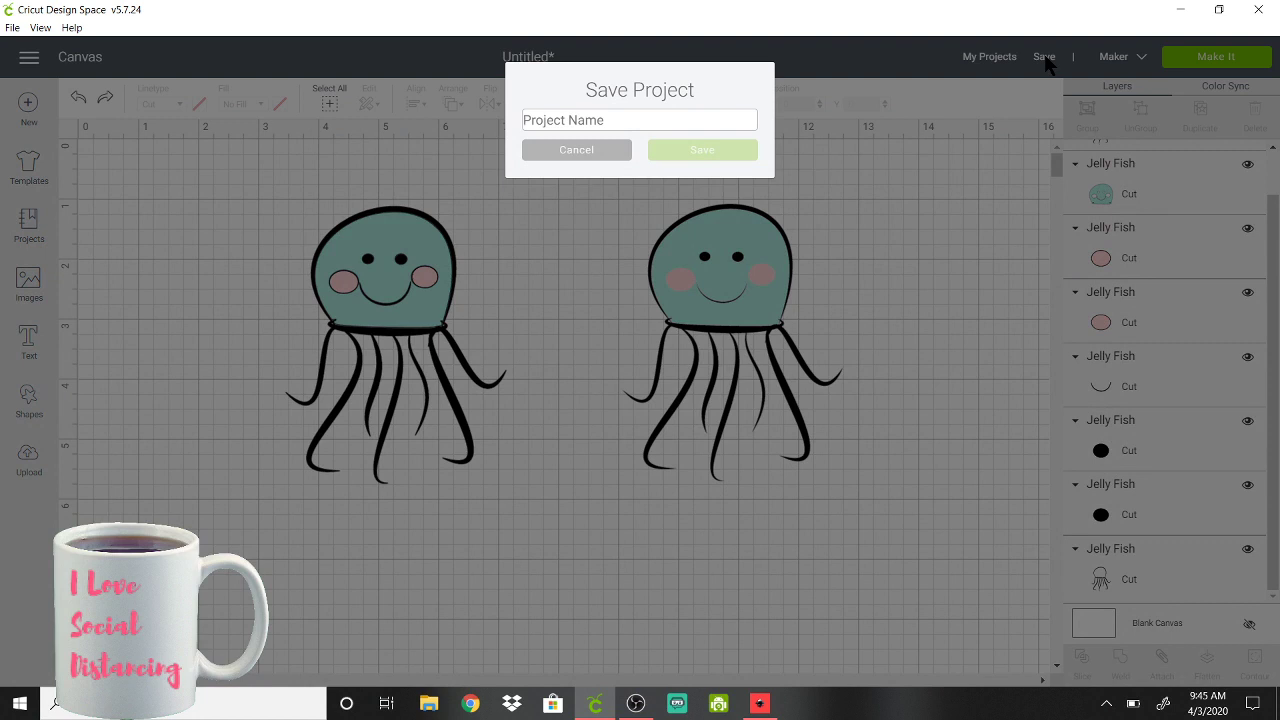
type("Jelly")
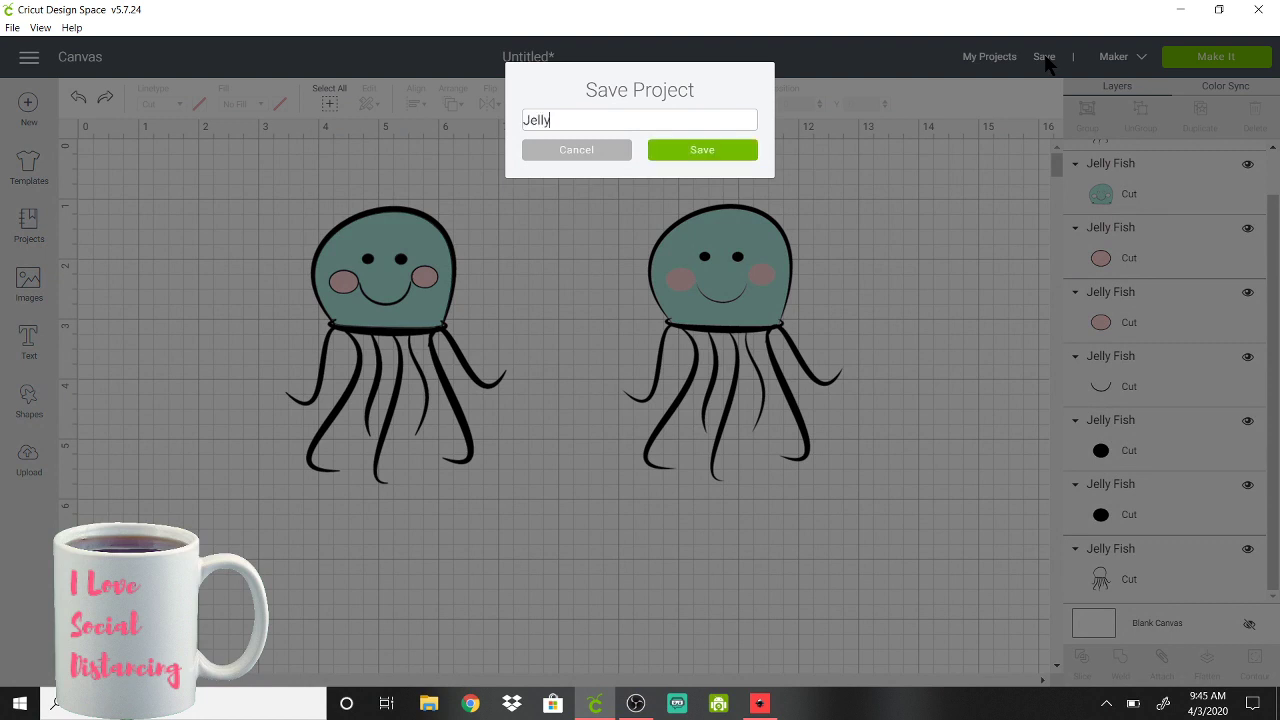
type("Fis")
type("h BY LT")
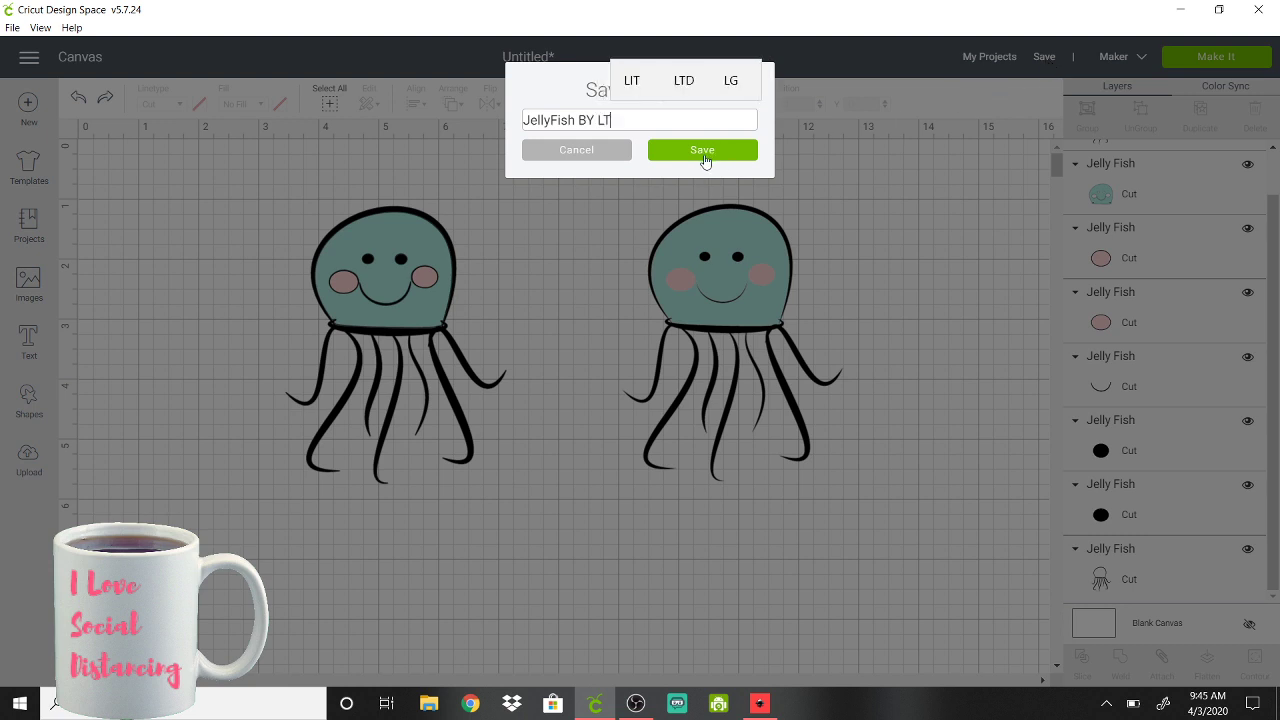
left_click(703, 152)
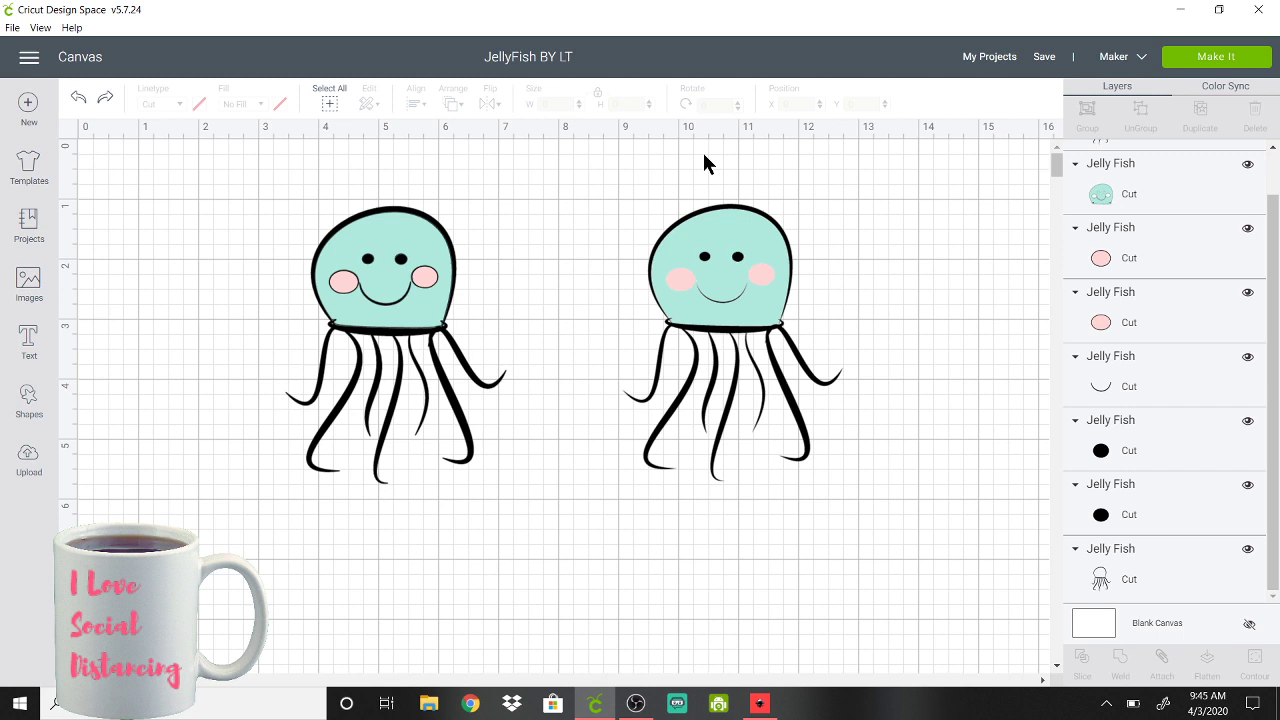
Request to quit Cricut Design Space, then bring OBS Studio to the front
left_click(1258, 10)
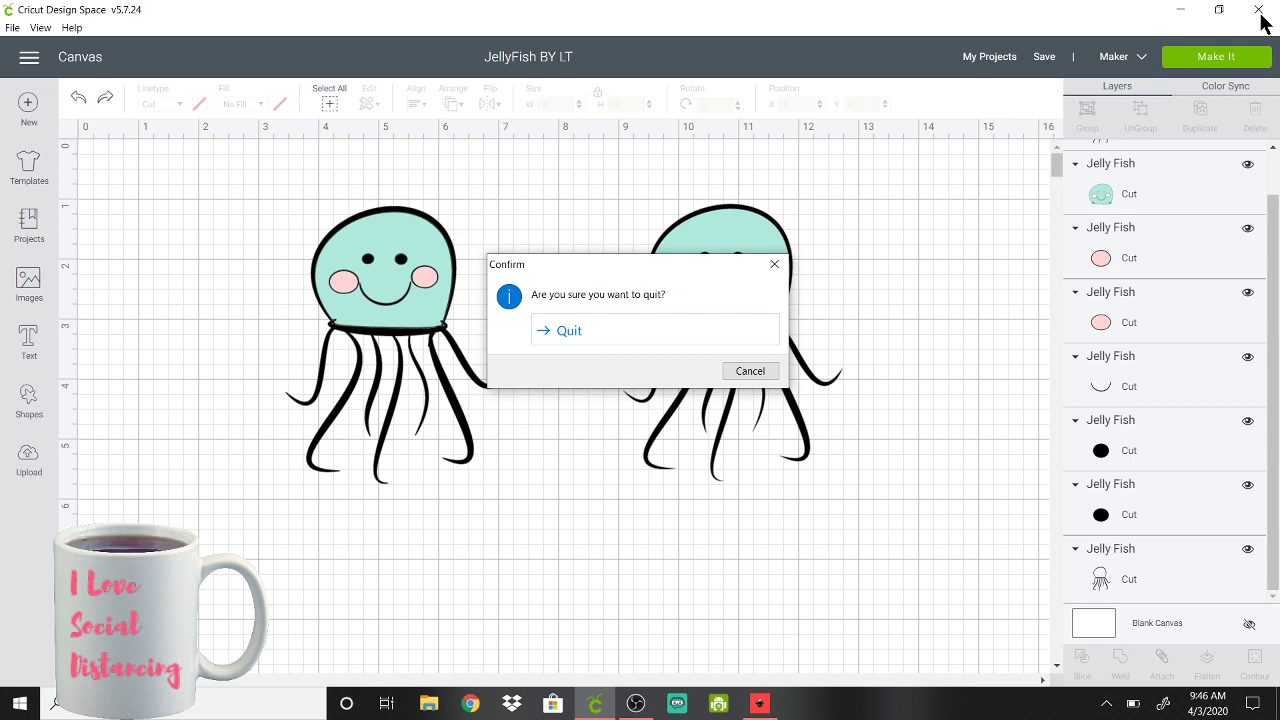
left_click(636, 703)
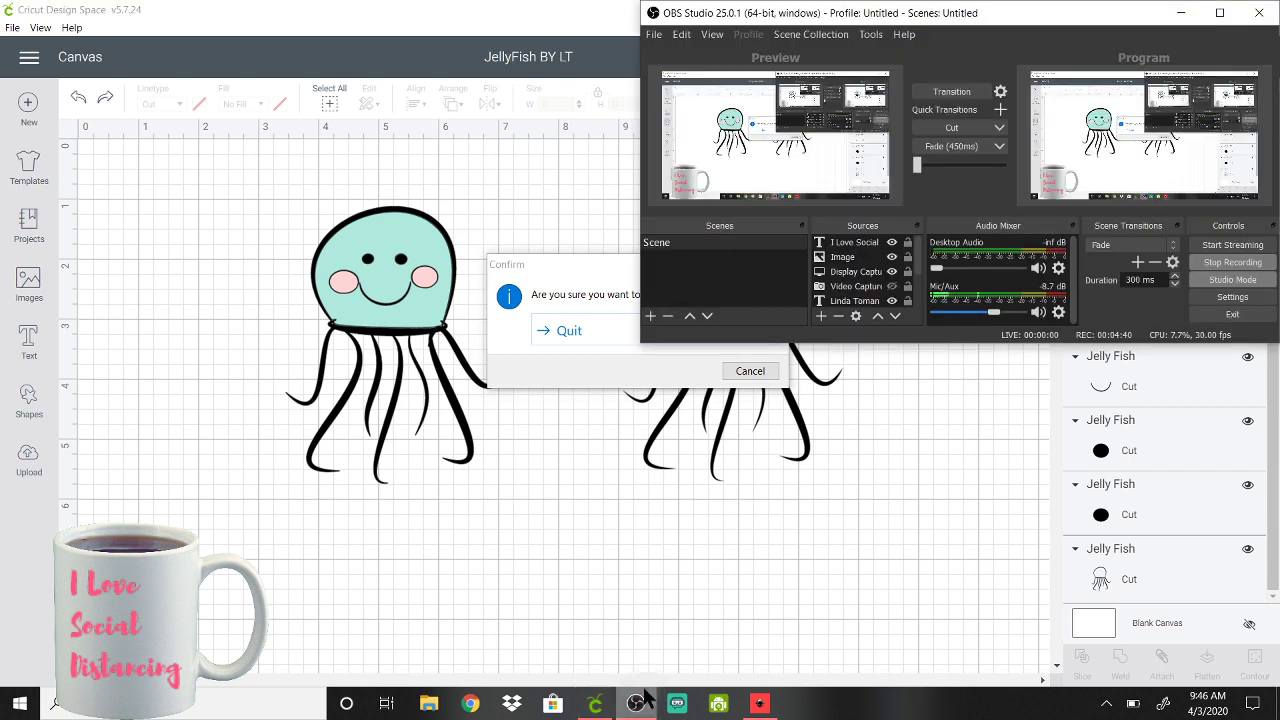